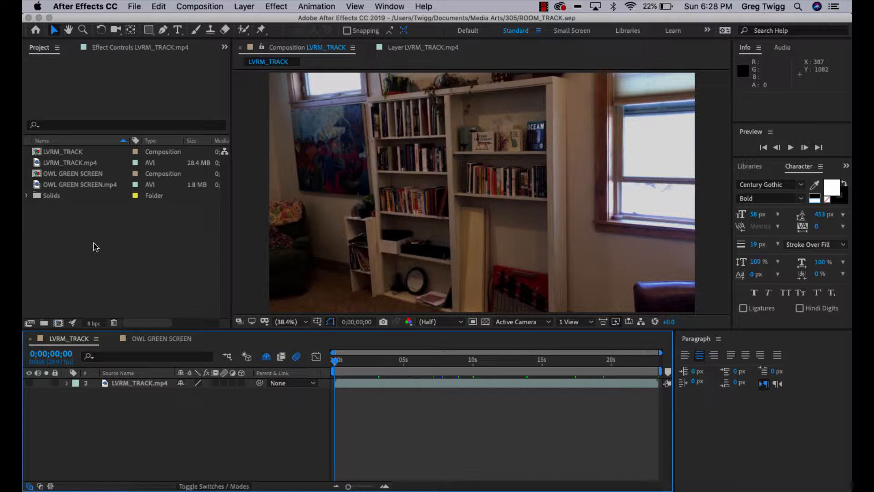
Step: Inspect the LVRM_TRACK.mp4 footage and review the LVRM_TRACK composition's basic settings, leaving them without changes
click(38, 166)
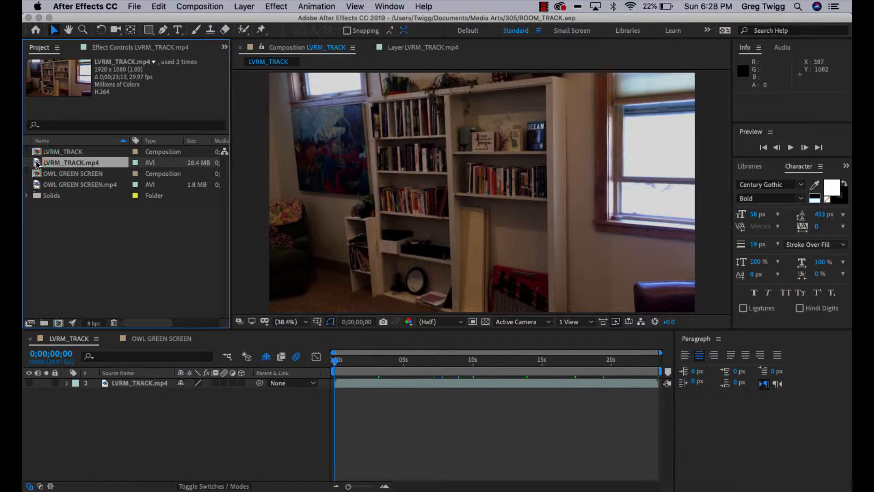
mouse_move(37, 165)
mouse_down()
mouse_move(64, 207)
mouse_move(52, 271)
mouse_move(61, 322)
mouse_move(37, 170)
mouse_up()
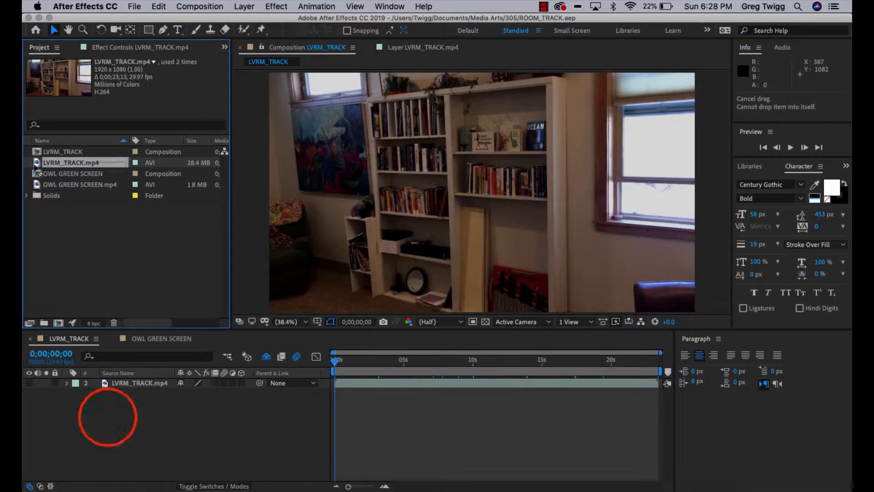
click(109, 416)
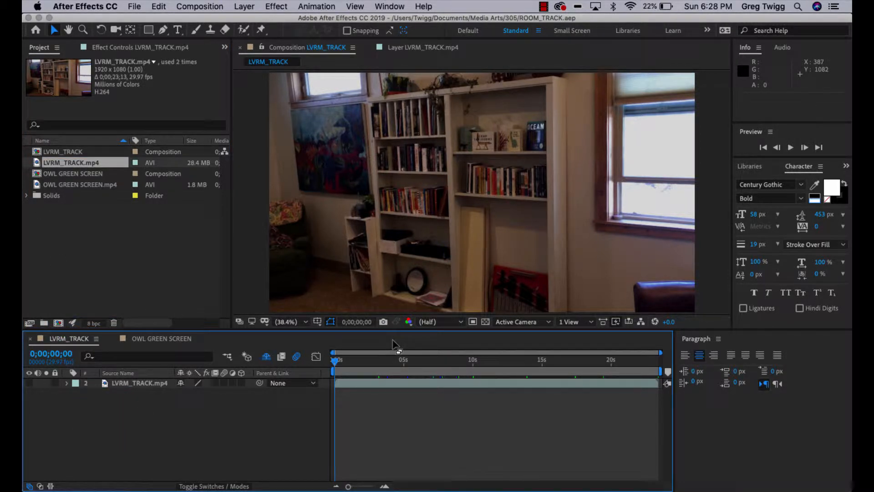
key(super+k)
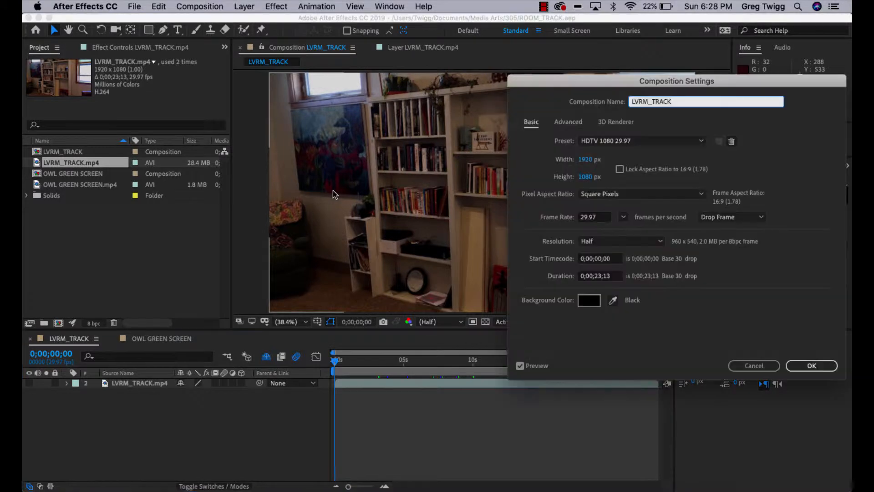
drag(622, 81, 441, 91)
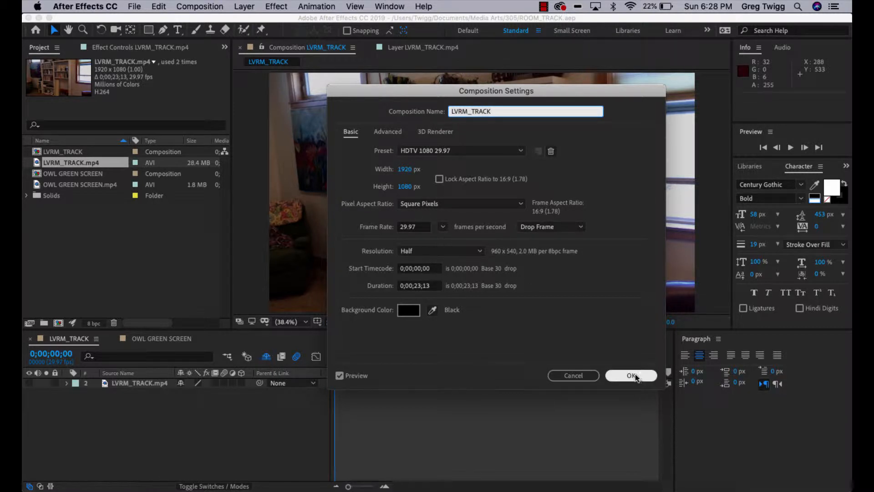
click(581, 375)
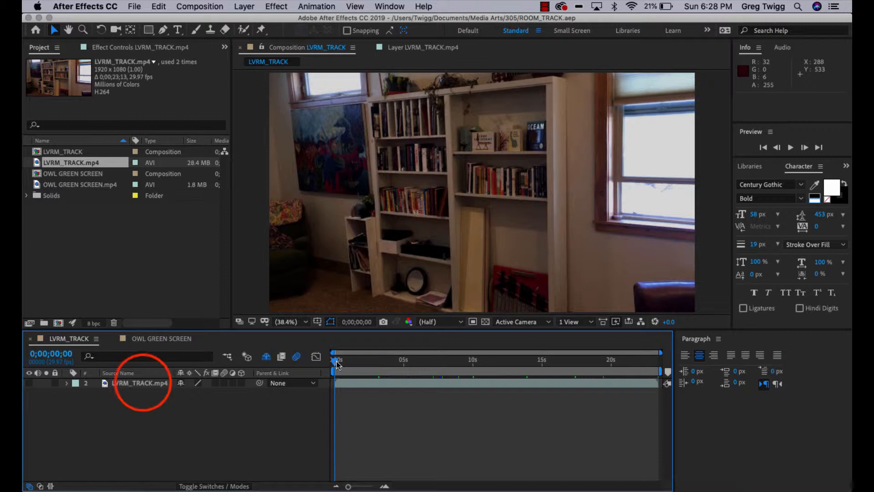
Step: Run Track Camera on the visible LVRM_TRACK.mp4 layer and remove the 3D Camera Tracker effect from it
click(143, 384)
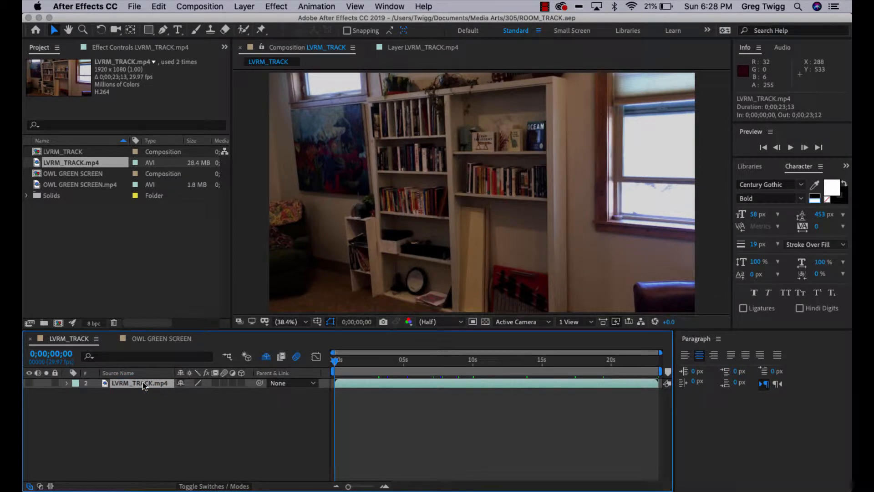
click(317, 7)
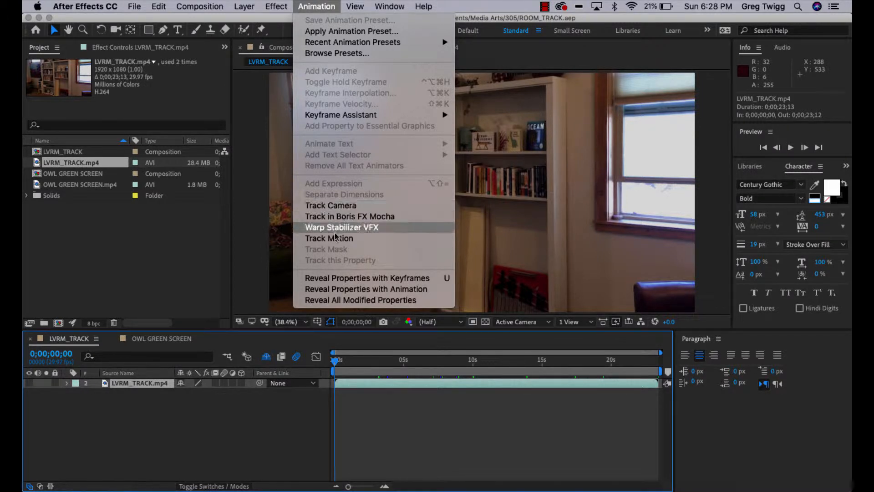
click(335, 206)
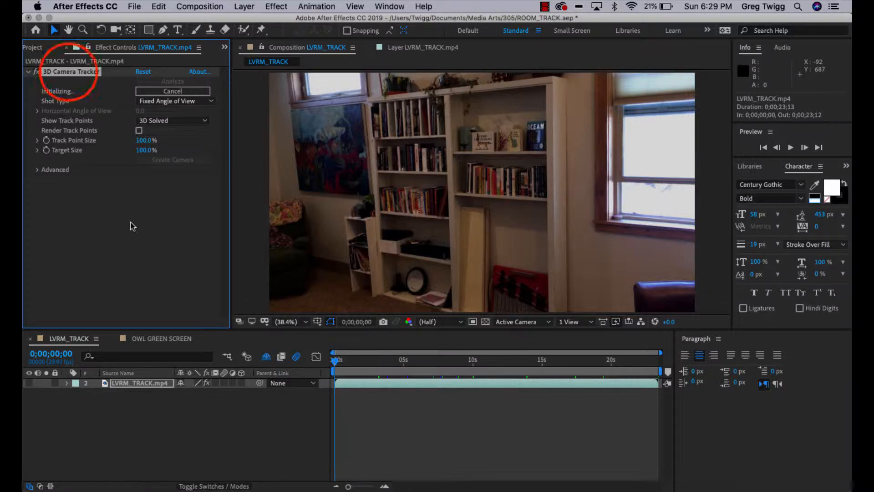
key(Delete)
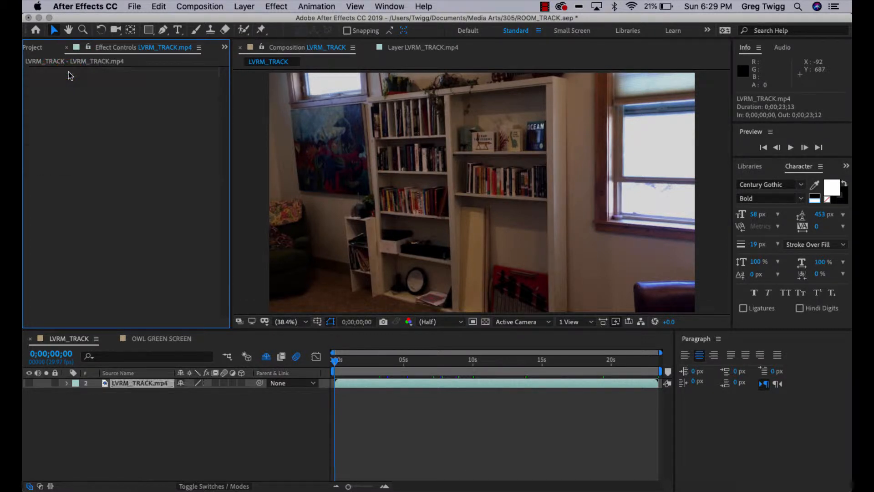
Step: Delete the untracked LVRM_TRACK.mp4 layer and reveal the hidden shy layer in the timeline
click(138, 385)
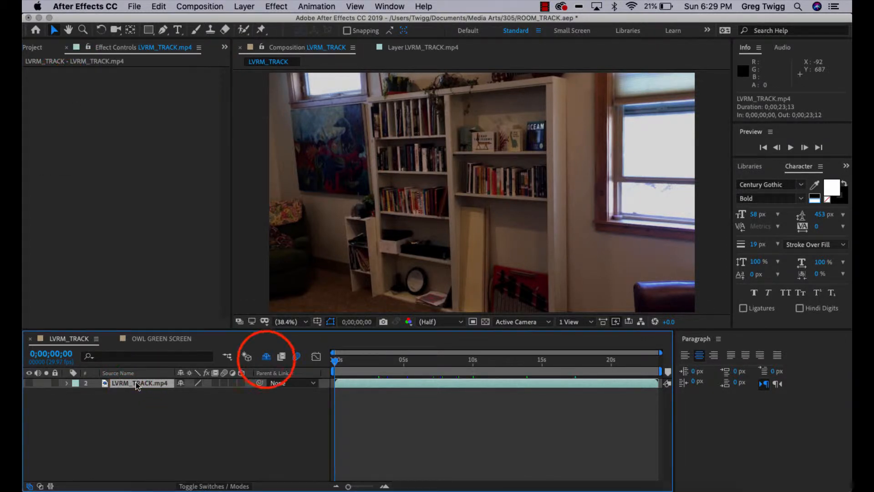
key(Delete)
click(267, 357)
Step: Display the track points of the remaining LVRM_TRACK.mp4 layer's 3D Camera Tracker and review them across the footage, returning to the first frame
click(130, 385)
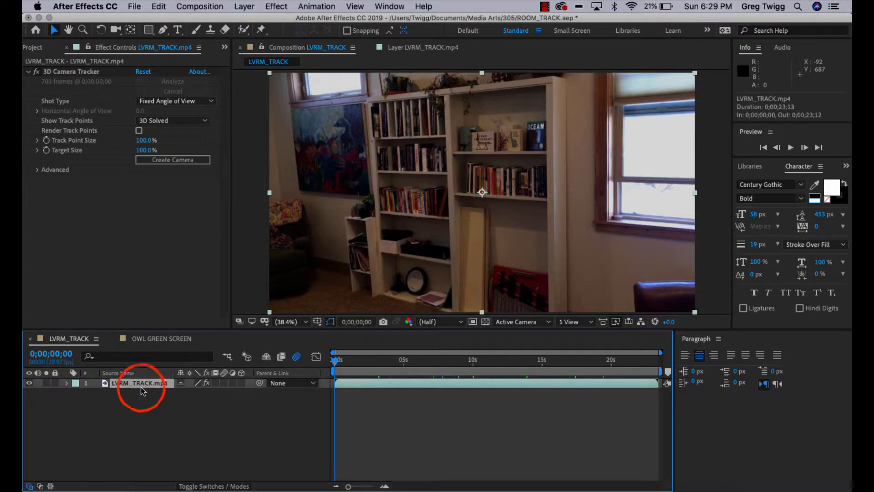
click(91, 73)
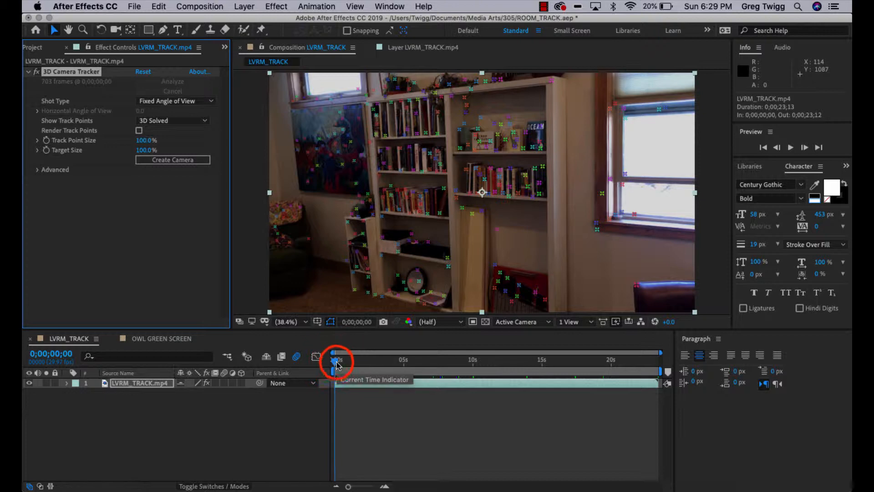
drag(337, 364, 436, 363)
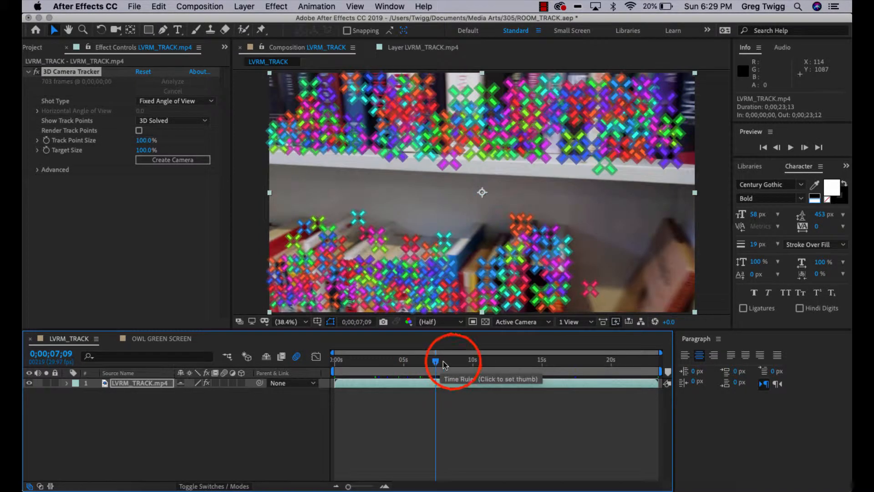
click(453, 362)
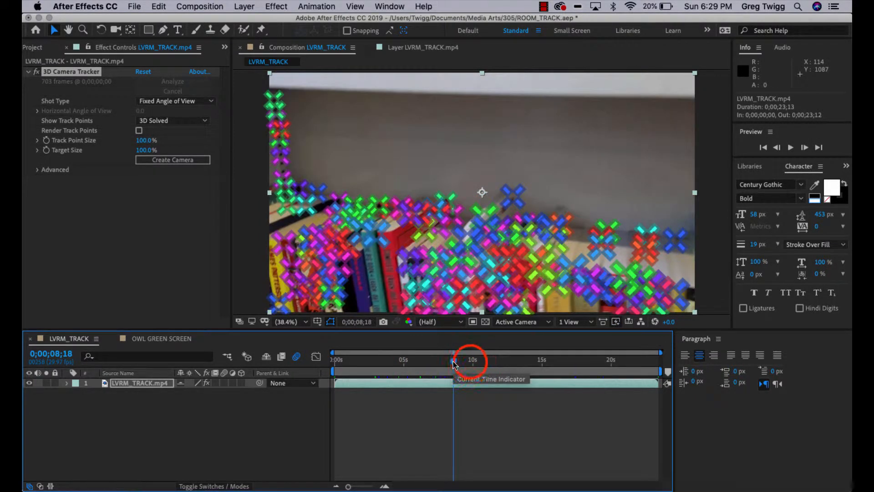
drag(454, 365, 585, 363)
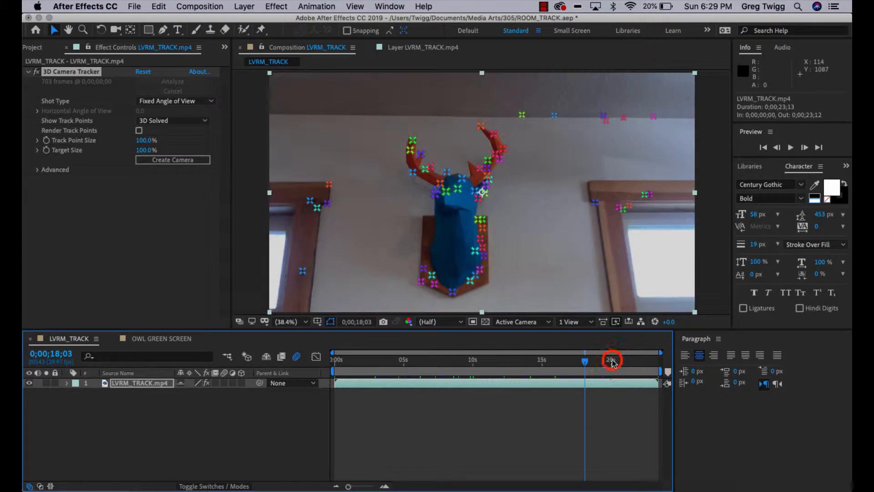
click(349, 359)
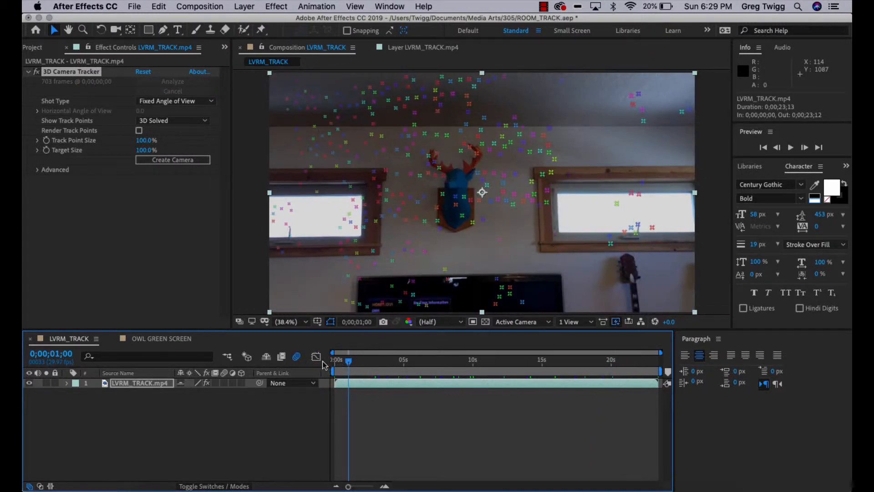
drag(323, 364, 313, 364)
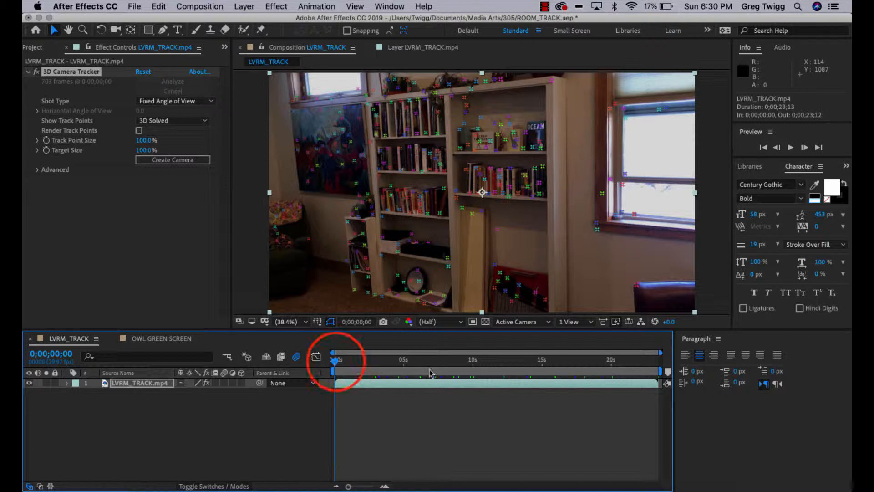
Step: Examine how the tracking target aligns with the bookshelf's track points between about 4 and 9 seconds, stopping at 0;00;05;08
drag(337, 364, 396, 360)
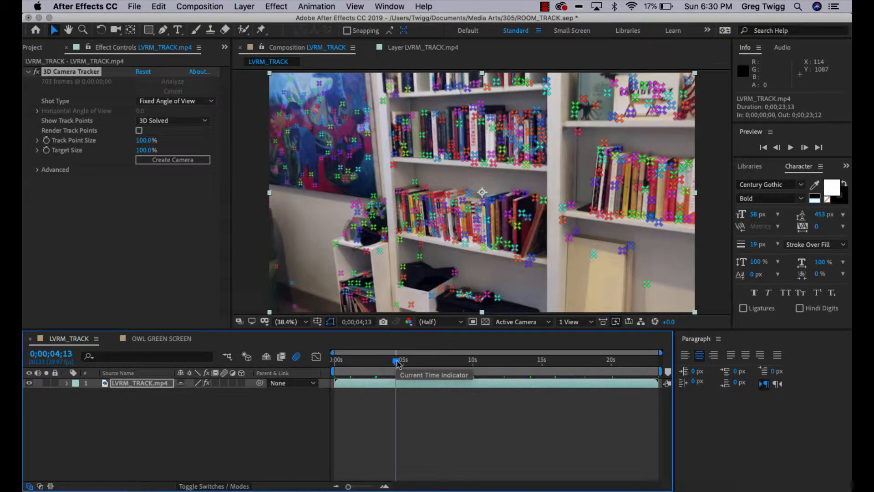
drag(397, 363, 406, 364)
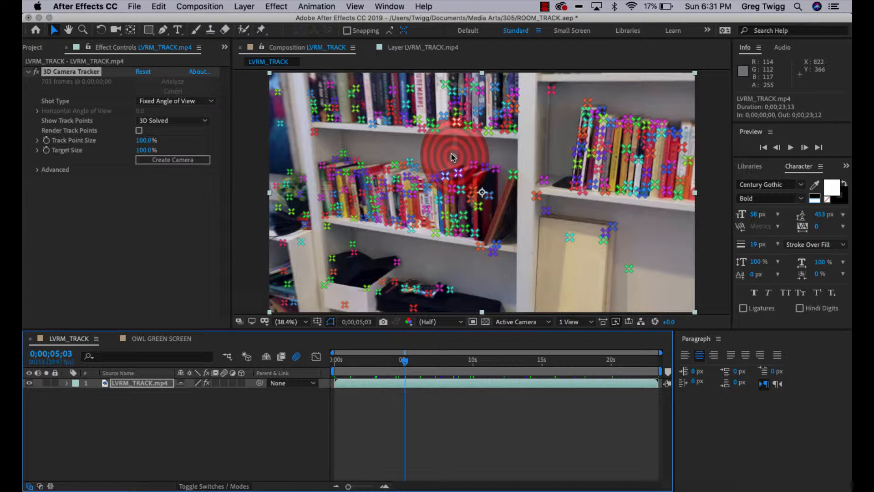
click(405, 361)
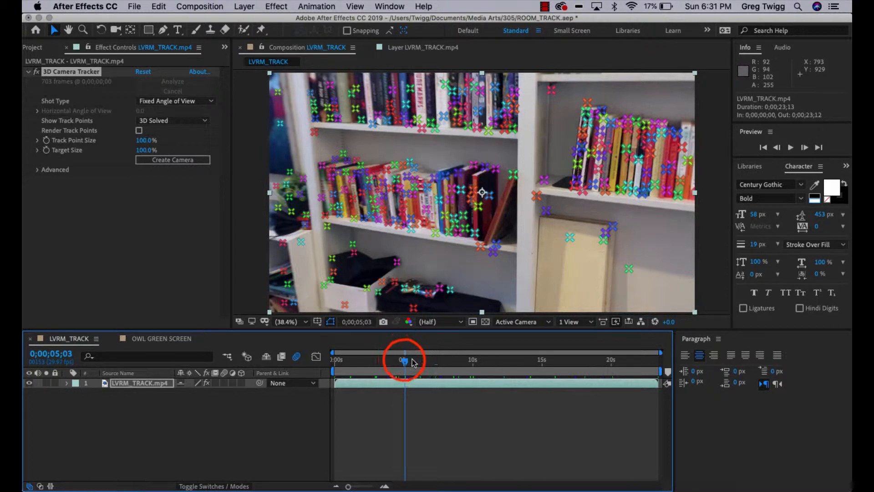
drag(405, 361, 410, 363)
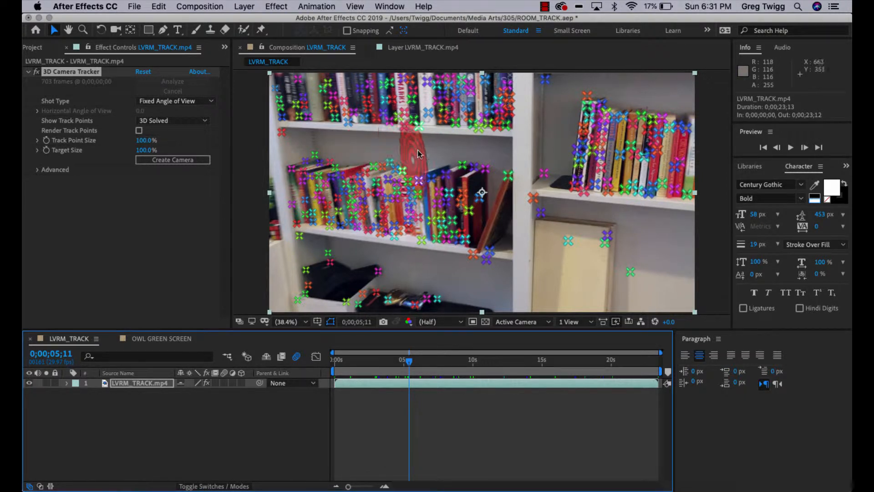
click(410, 361)
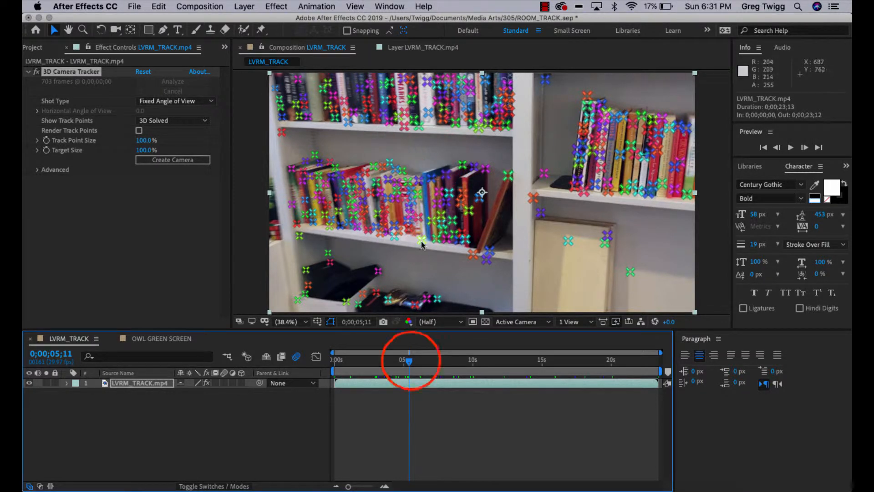
drag(410, 362, 441, 363)
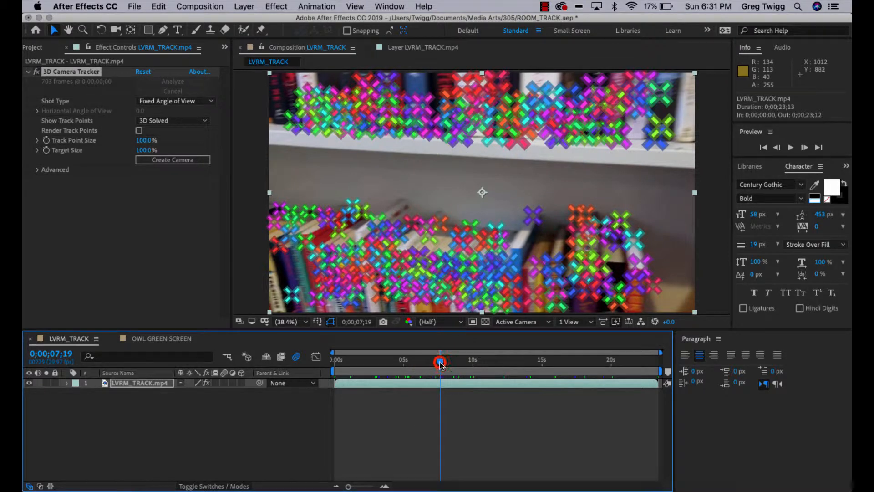
drag(440, 362, 452, 362)
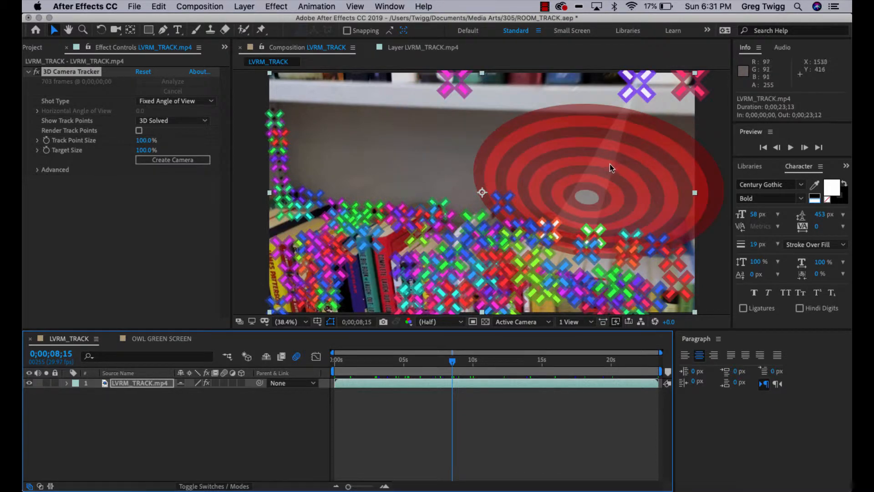
mouse_move(452, 361)
mouse_down()
mouse_move(403, 367)
mouse_move(464, 365)
mouse_move(398, 366)
mouse_move(413, 363)
mouse_up()
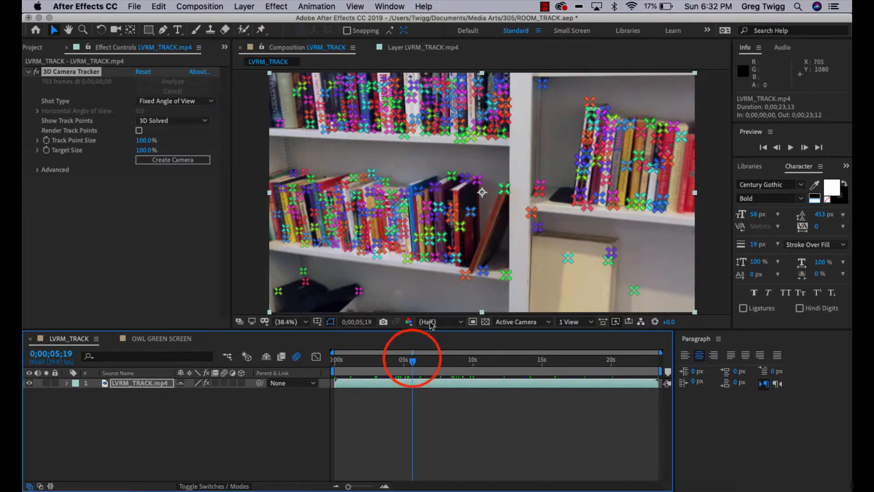
drag(412, 361, 407, 361)
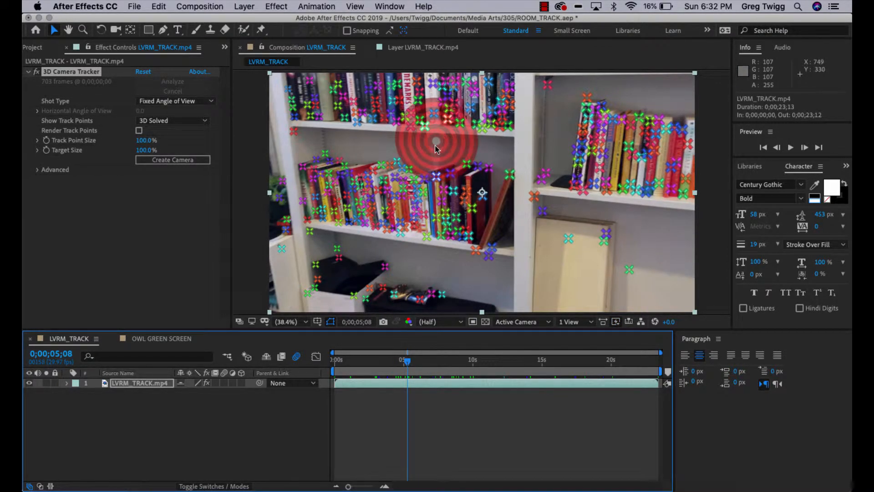
Step: Select three track points around the gap above the middle shelf's books and create a text layer and camera from them
click(436, 145)
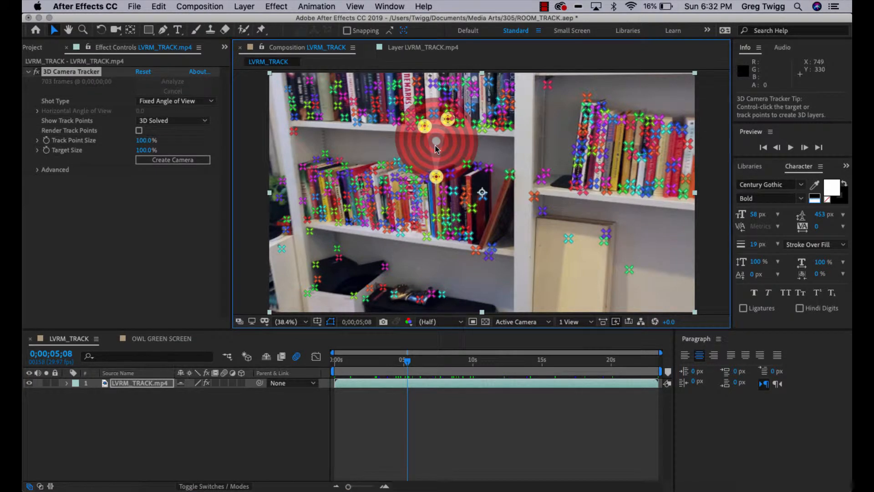
click(507, 159)
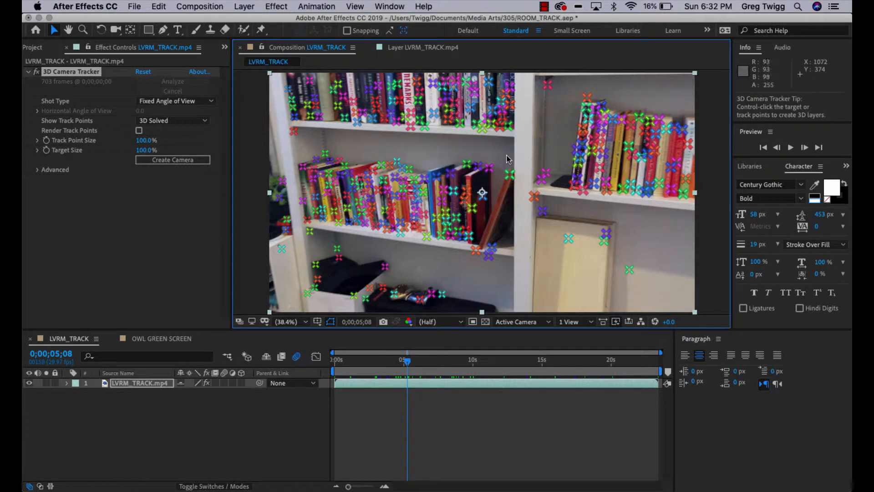
click(434, 149)
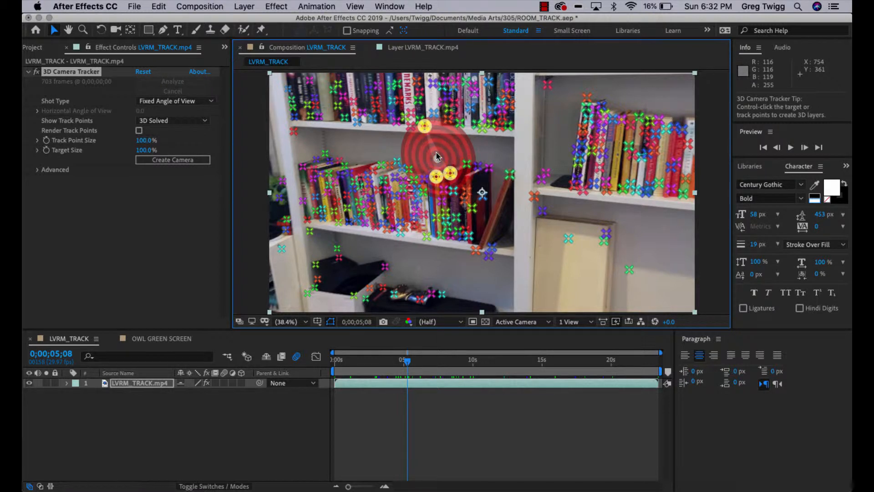
right_click(437, 156)
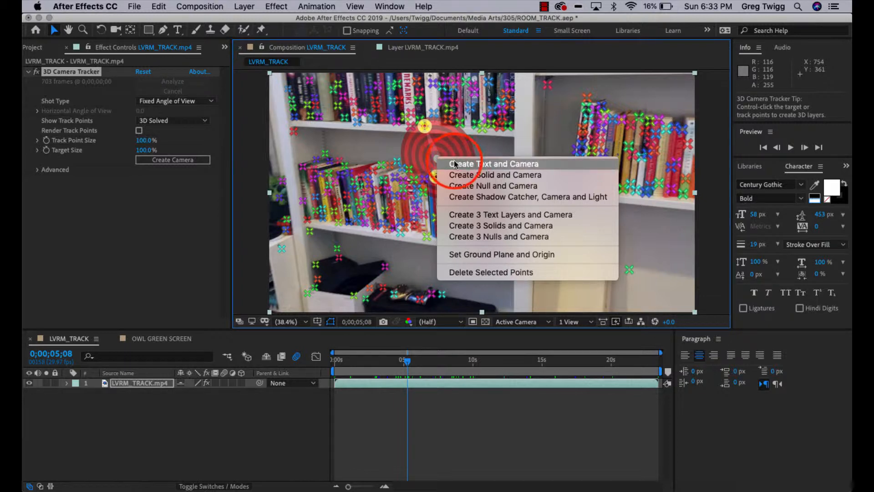
click(455, 162)
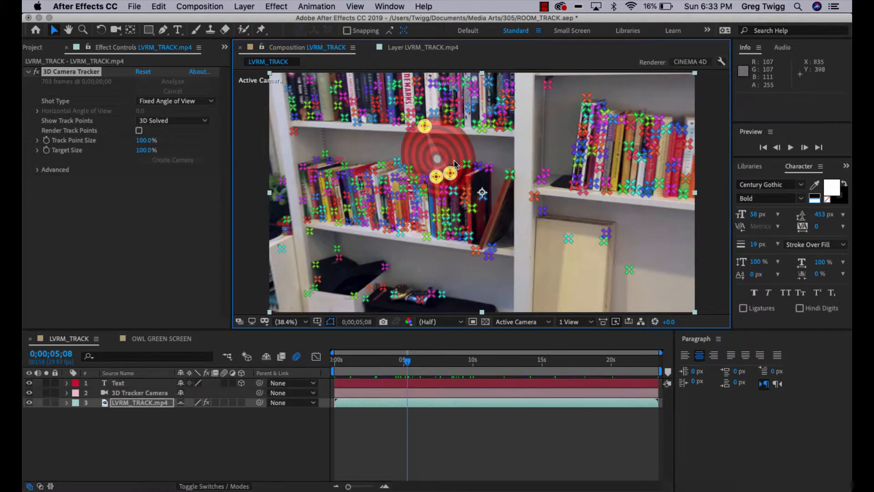
Step: Rotate the Text layer to an orientation of about 155°, 58°, 173° to match the bookshelf's perspective
click(135, 384)
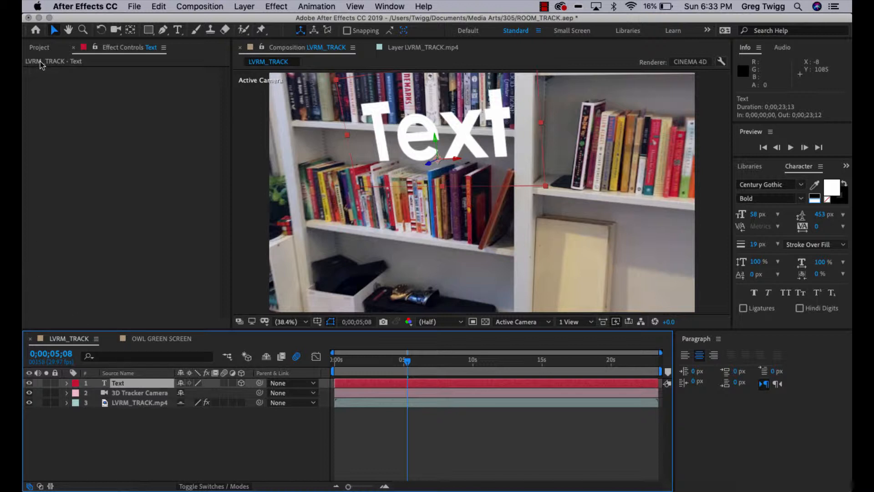
click(102, 30)
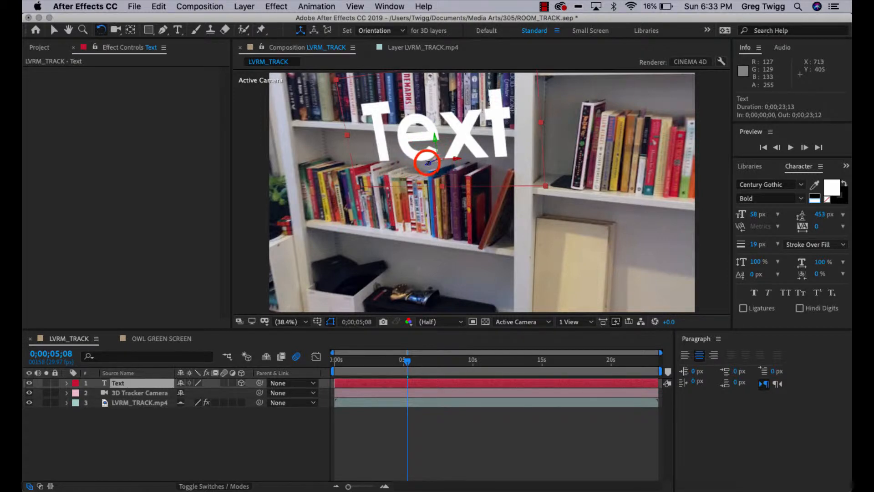
click(427, 162)
mouse_move(428, 162)
mouse_down()
mouse_move(421, 165)
mouse_move(429, 163)
mouse_up()
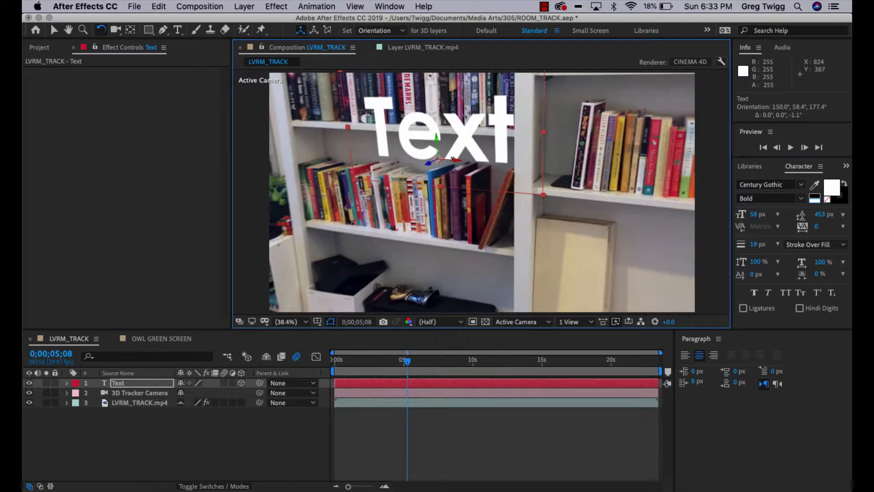
drag(428, 163, 464, 159)
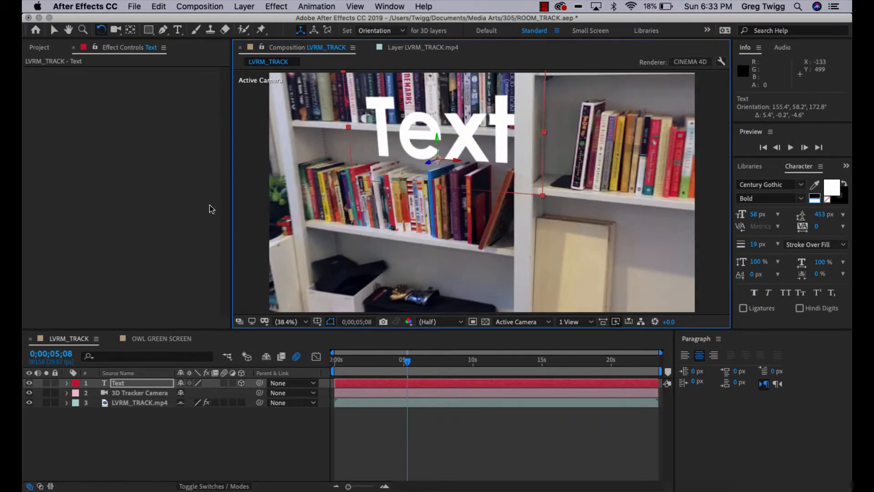
click(53, 29)
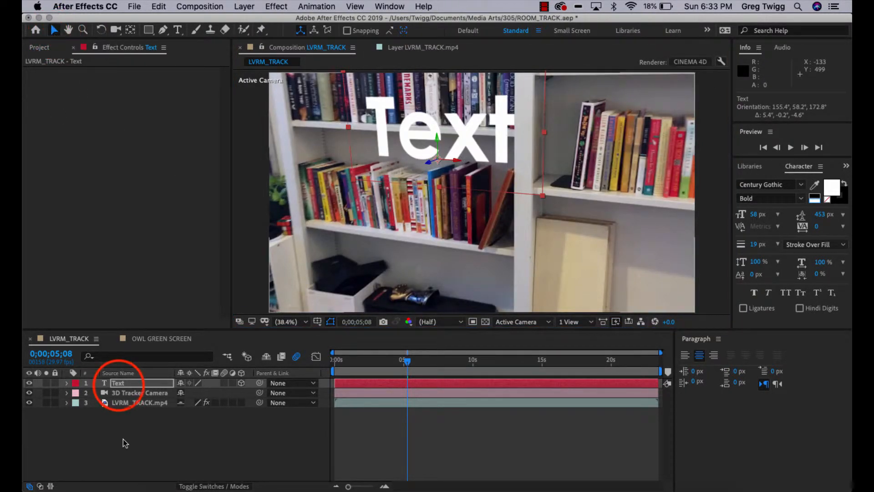
Step: Replace the placeholder wording of the bookshelf text layer with BOOKS
click(453, 160)
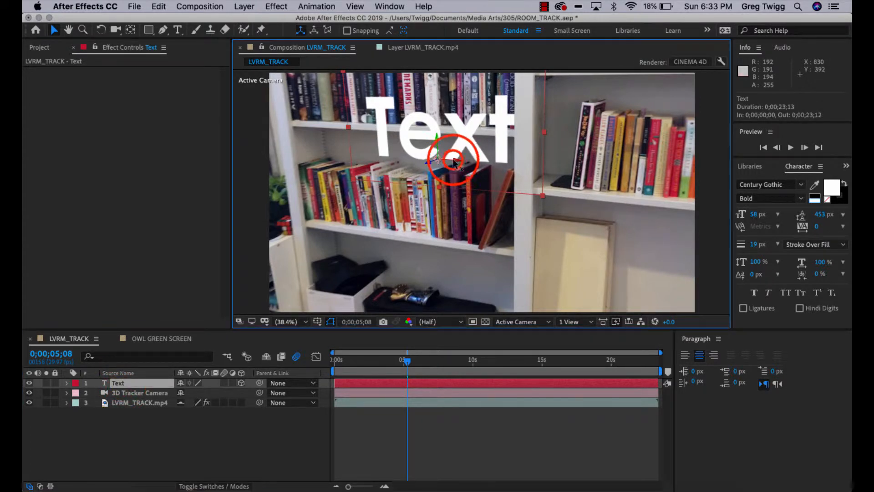
double_click(456, 145)
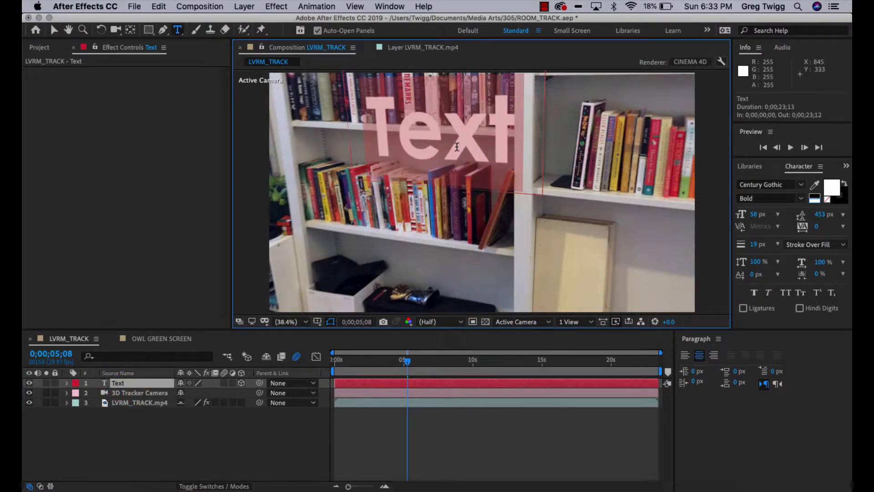
text(BOOKS)
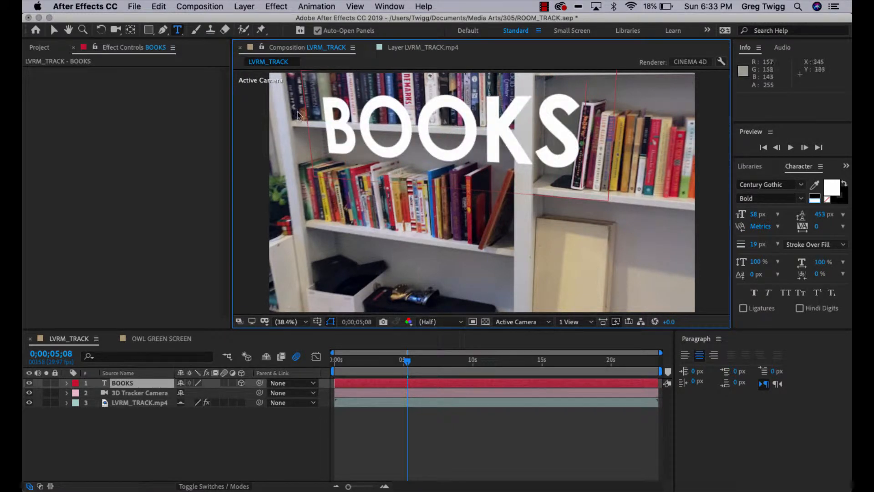
click(53, 30)
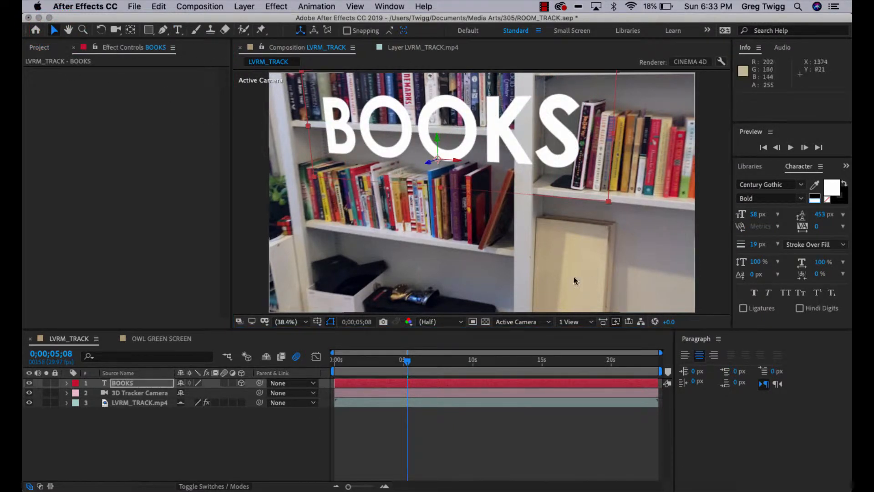
Step: Reduce the BOOKS text's font size to 19 px so it fits the gap above the middle shelf's books
click(753, 220)
click(753, 215)
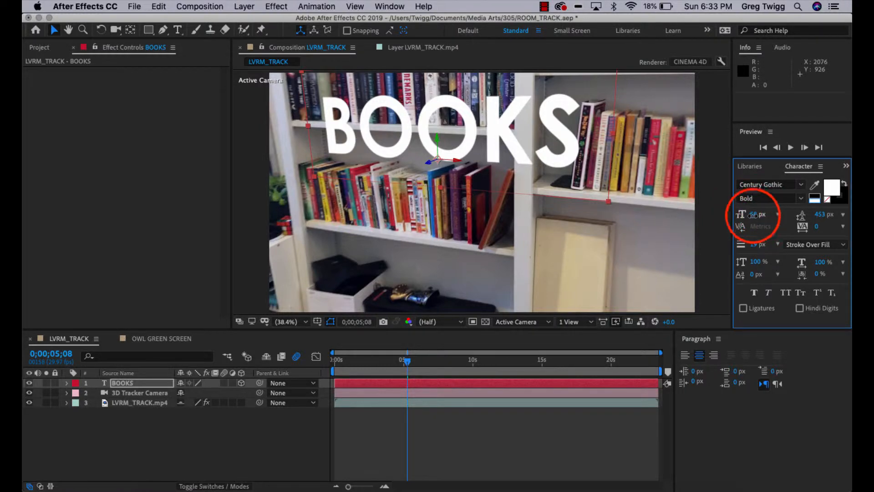
drag(754, 215, 732, 224)
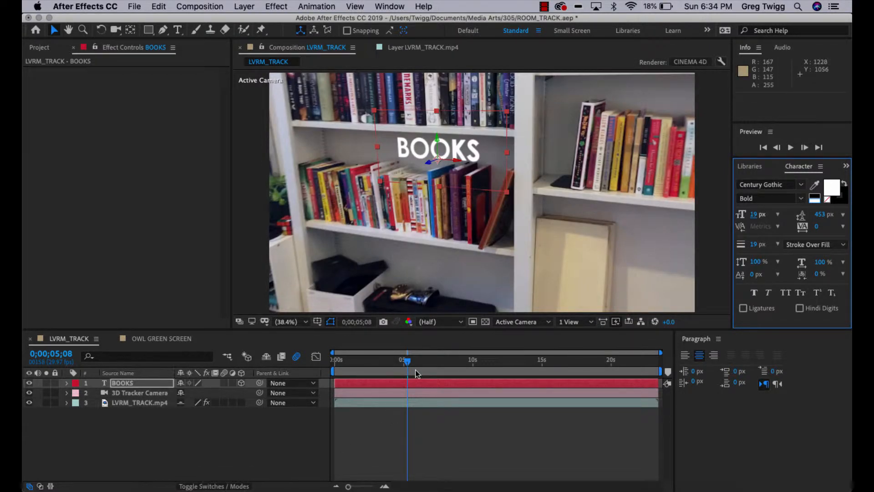
Step: Preview the text from about 4 seconds and move BOOKS left along the shelf at 0;00;07;15, to about 4842, 298, -8463
drag(408, 361, 392, 363)
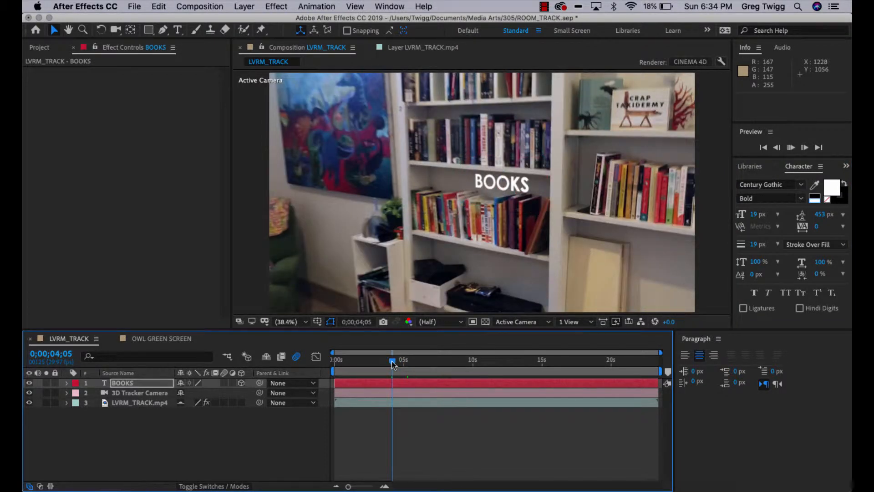
key(space)
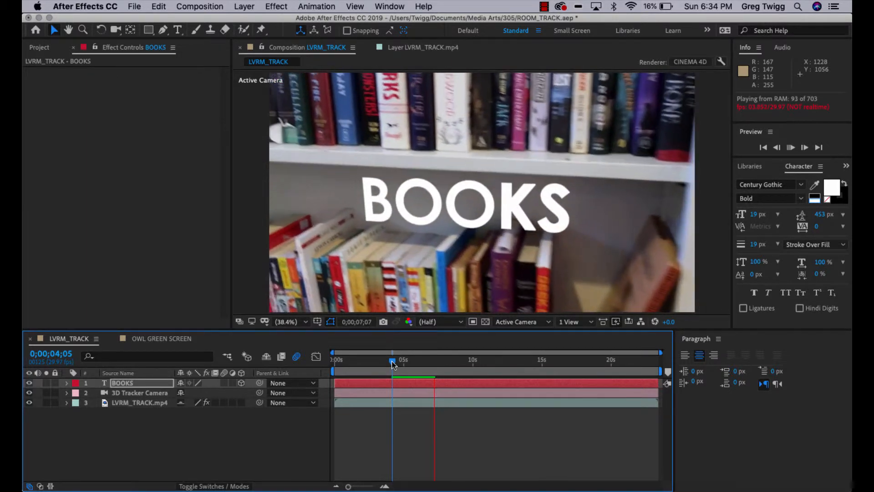
drag(433, 357, 394, 361)
key(space)
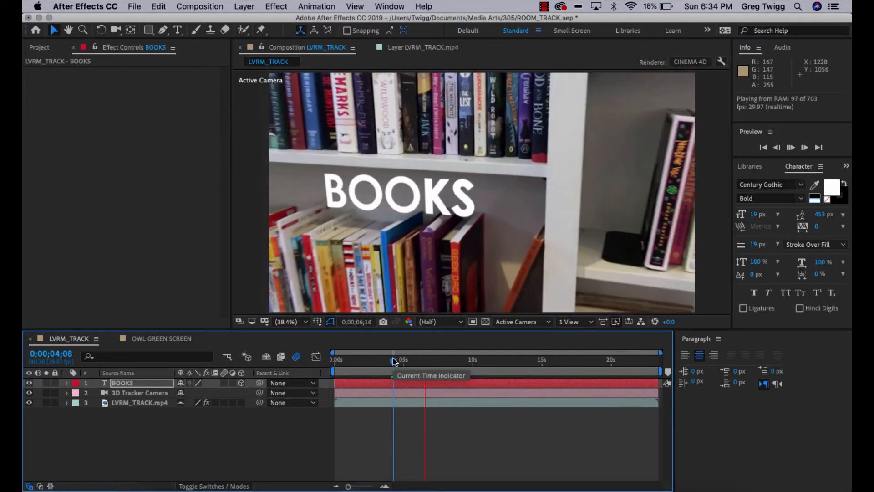
key(space)
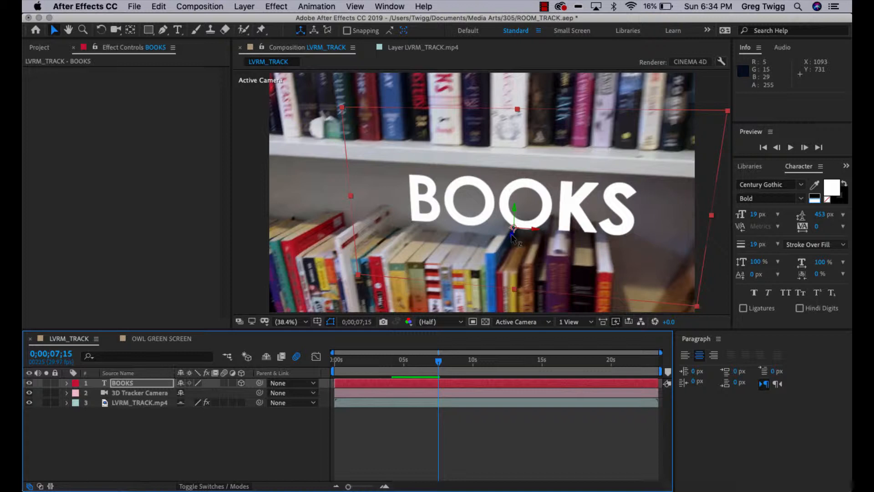
drag(514, 235, 437, 226)
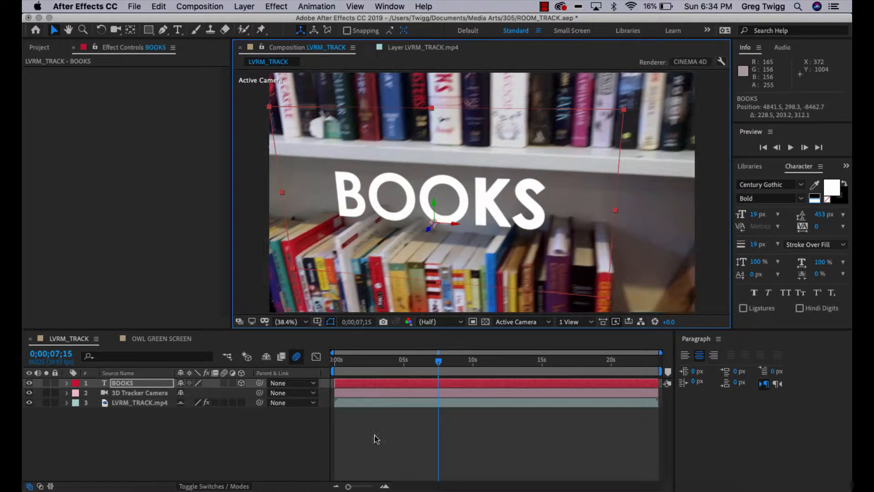
Step: Play the composition from the first frame to about 8 seconds to check how BOOKS holds its place on the shelf, returning to the start
drag(439, 363, 312, 365)
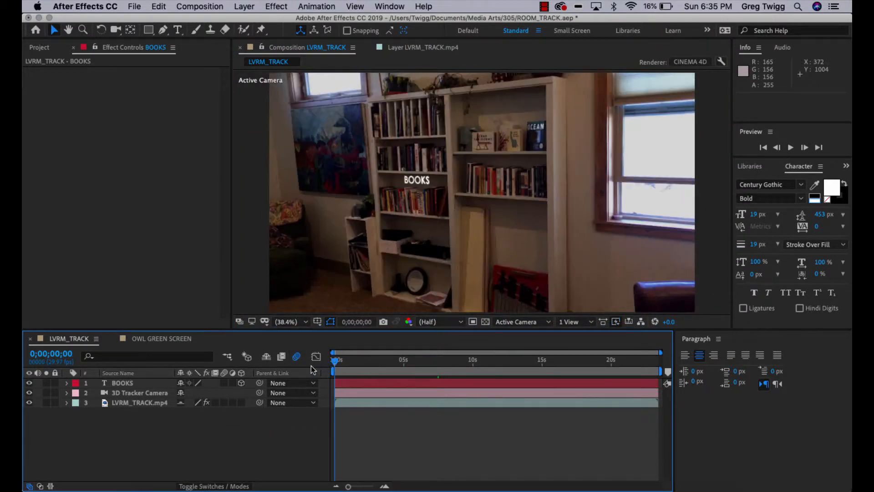
key(space)
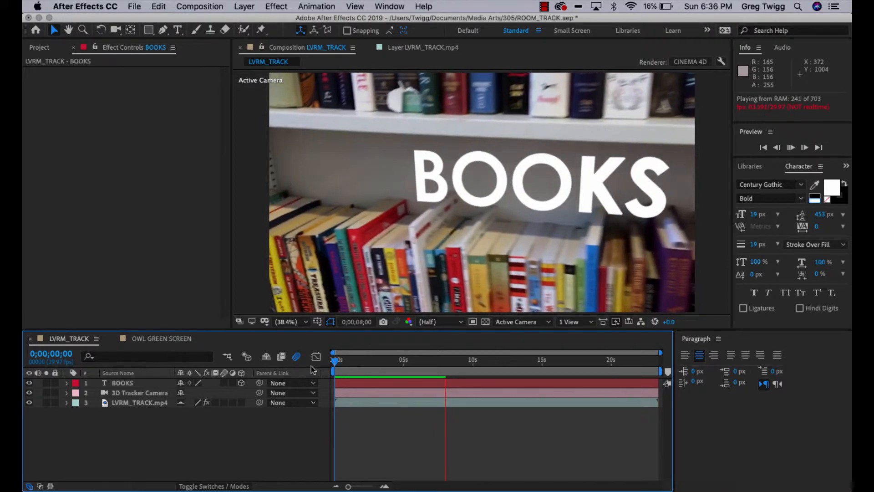
key(space)
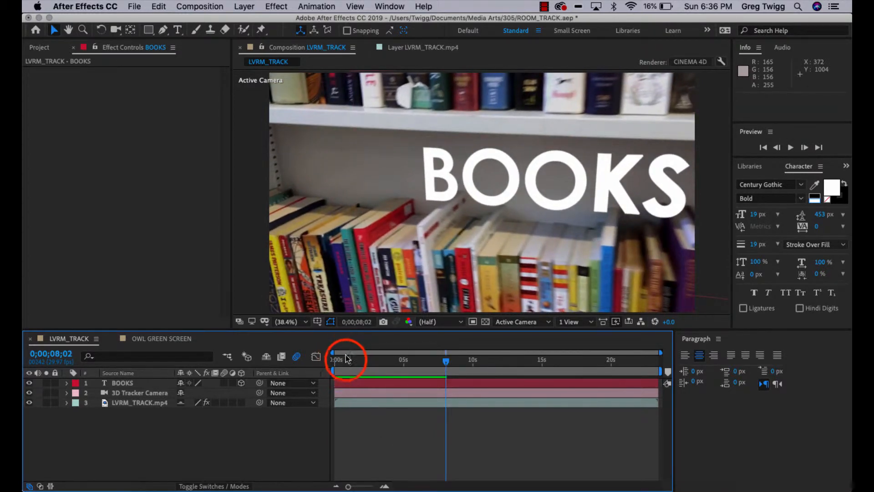
drag(346, 362, 289, 363)
key(space)
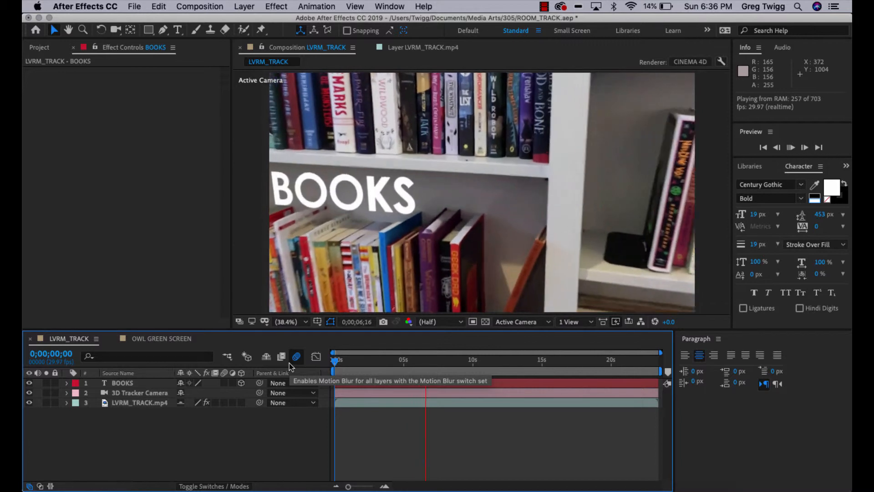
key(space)
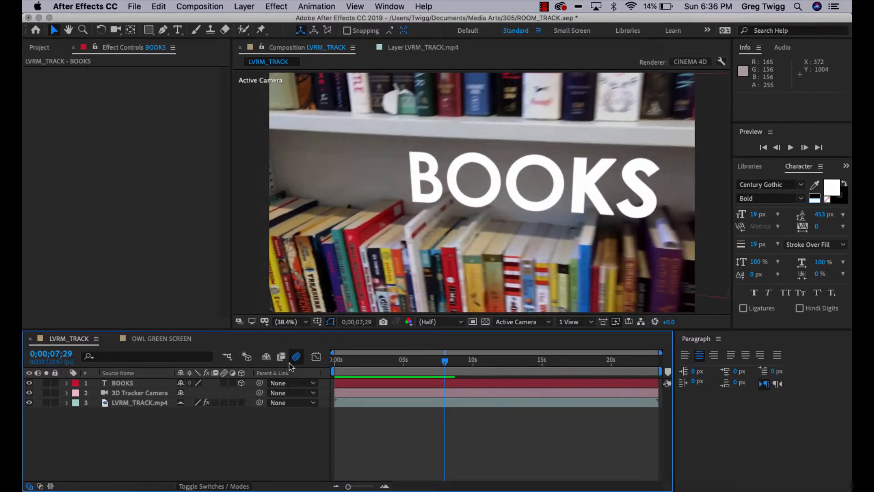
drag(444, 361, 326, 361)
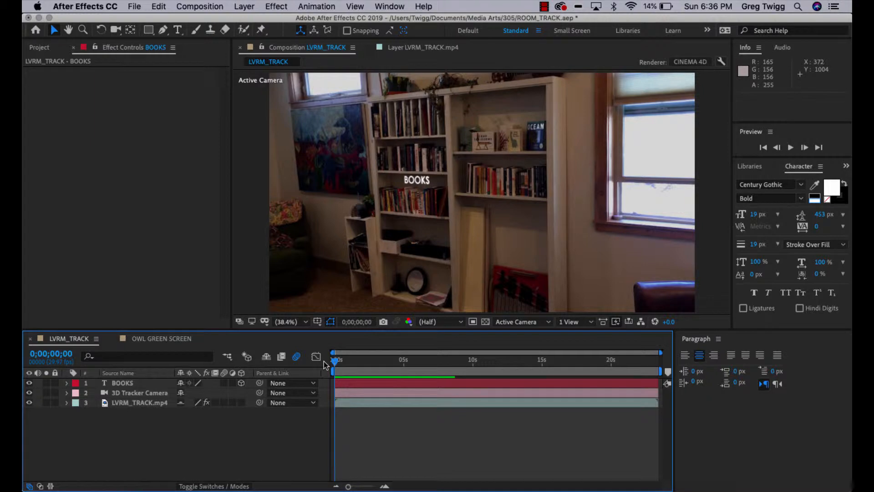
Step: At 0;00;13;13, create a text layer from three LVRM_TRACK.mp4 track points around the upper necks of the two guitars
drag(334, 360, 512, 364)
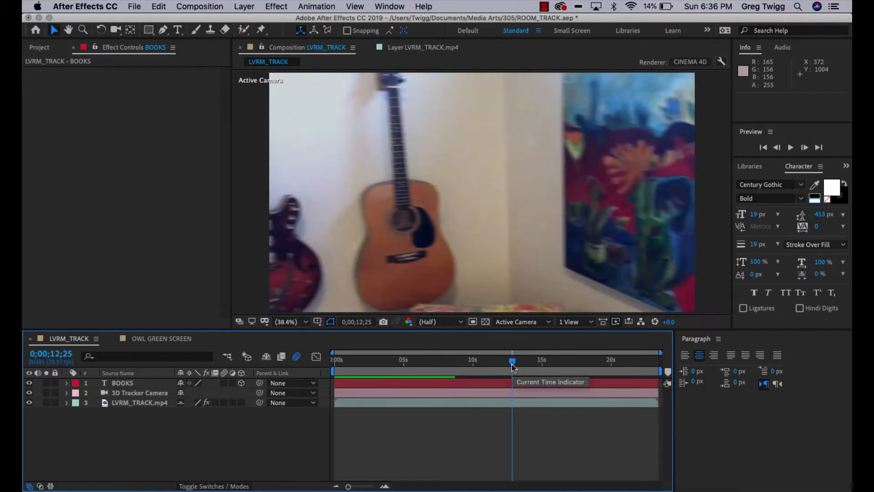
drag(512, 365, 520, 365)
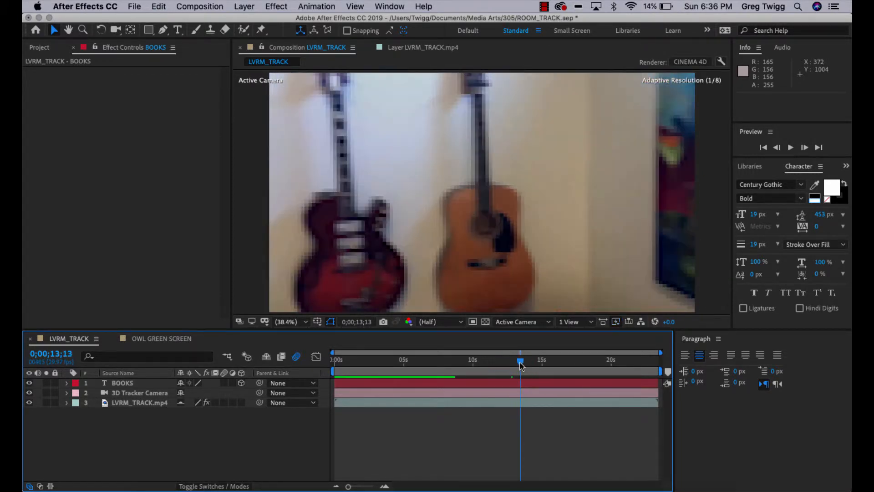
click(142, 404)
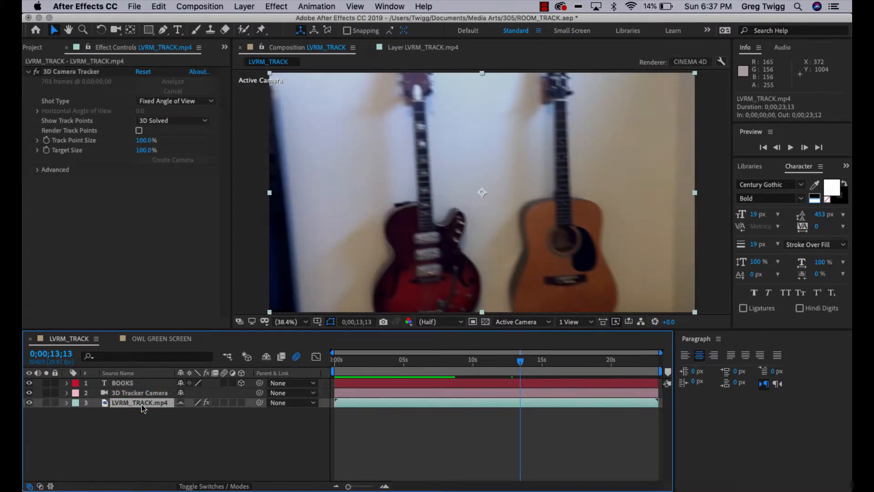
click(79, 72)
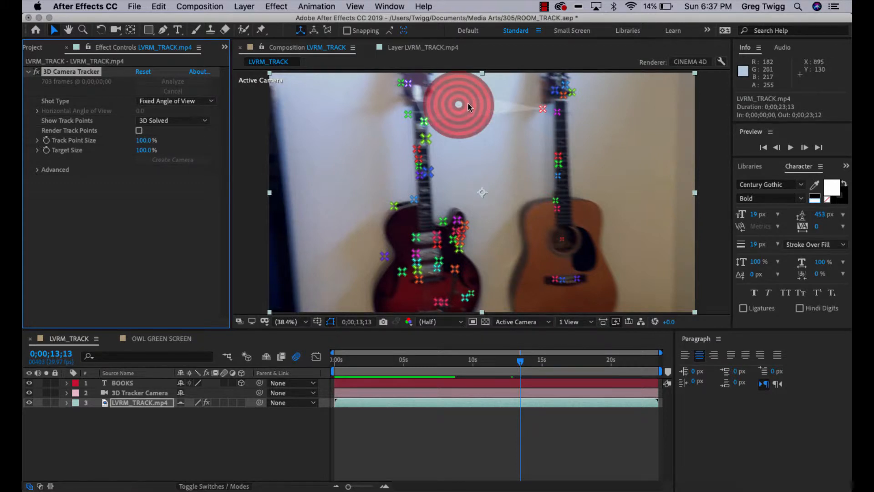
click(464, 100)
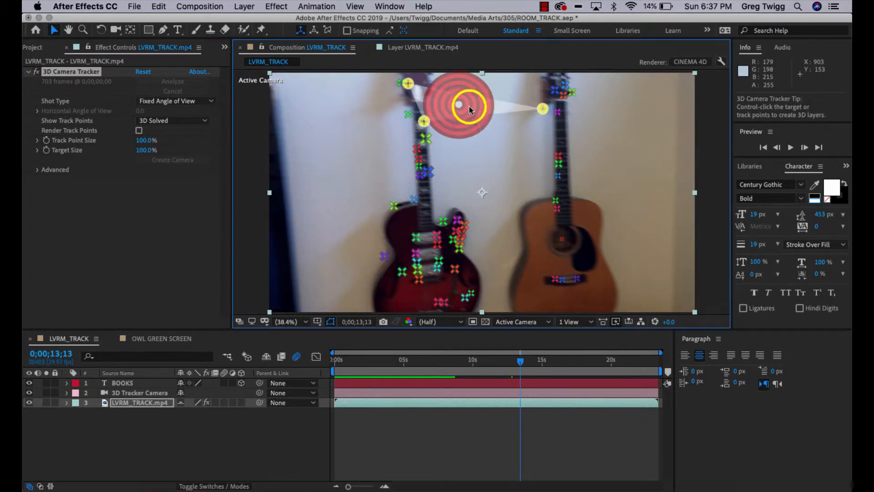
right_click(468, 106)
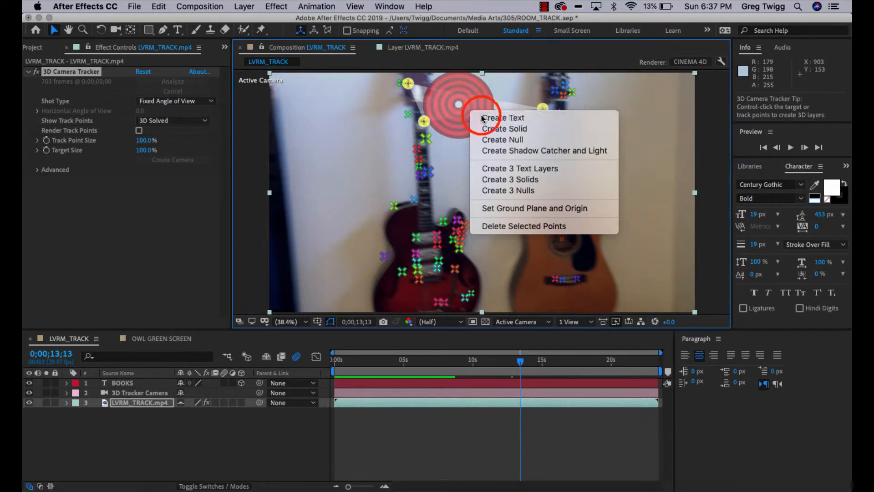
click(482, 116)
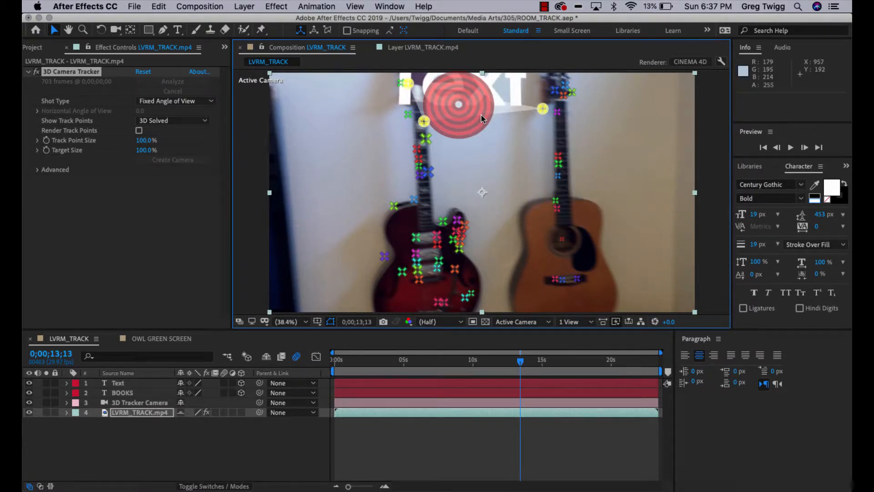
Step: Replace the placeholder wording of the new text layer above the guitars with MUSIC
click(119, 383)
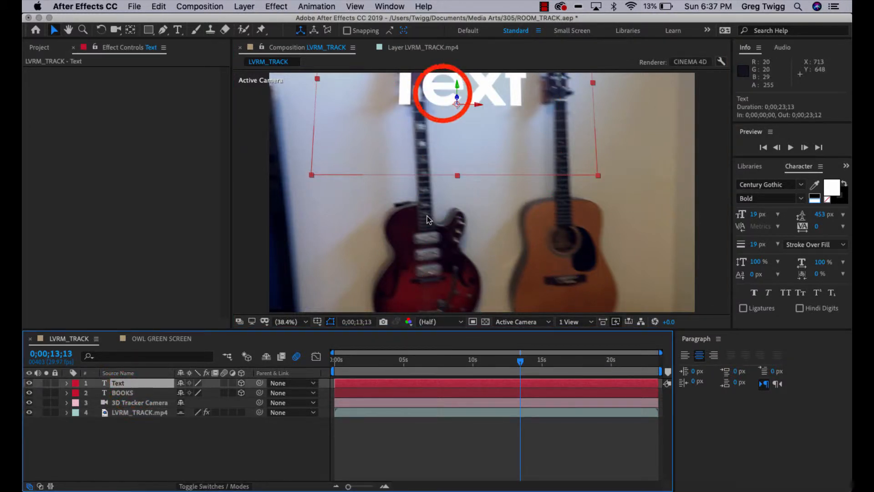
double_click(443, 93)
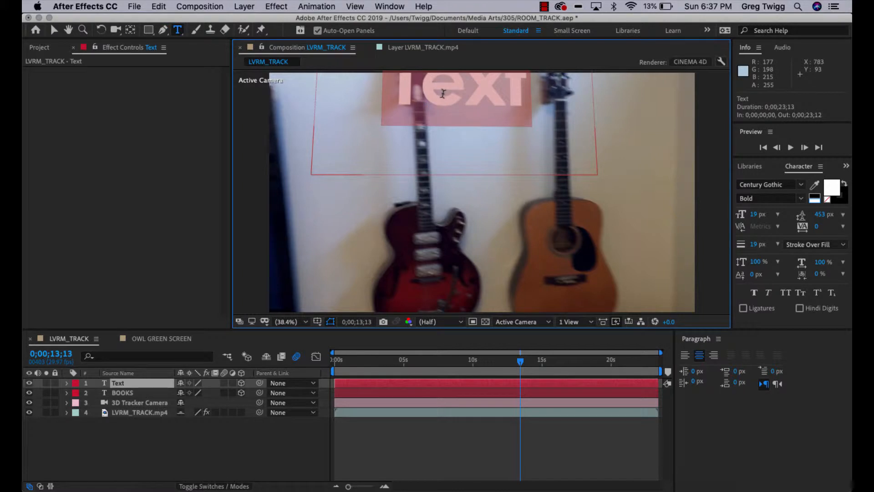
text(MUSIC)
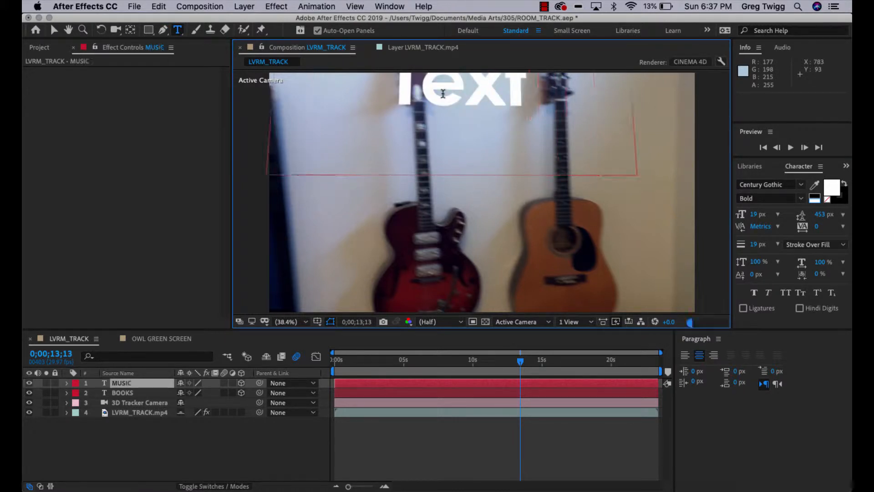
click(53, 30)
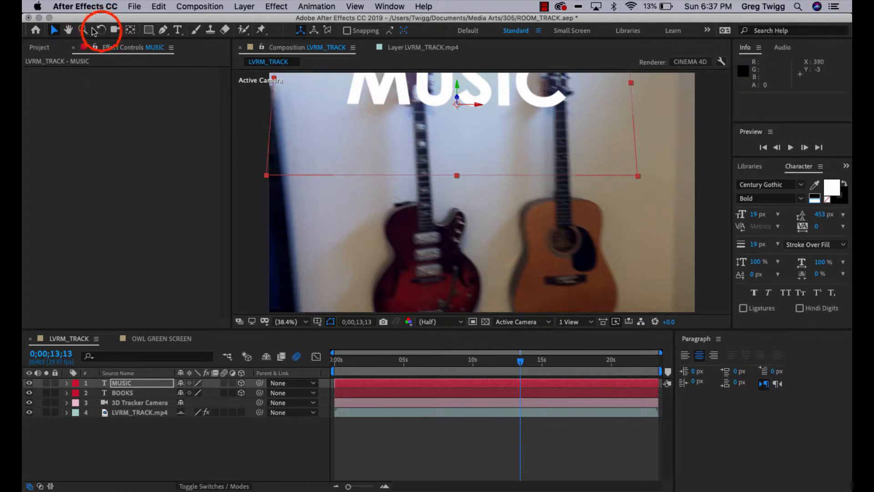
Step: Rotate the MUSIC layer to an orientation of about 341°, 24°, 356° to line it up with the guitar wall
key(w)
drag(478, 102, 478, 109)
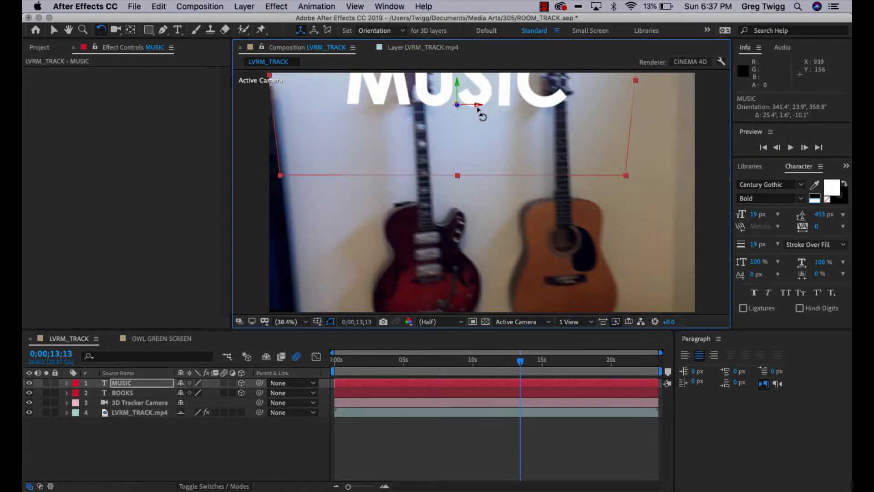
click(464, 98)
drag(456, 105, 456, 105)
key(super+z)
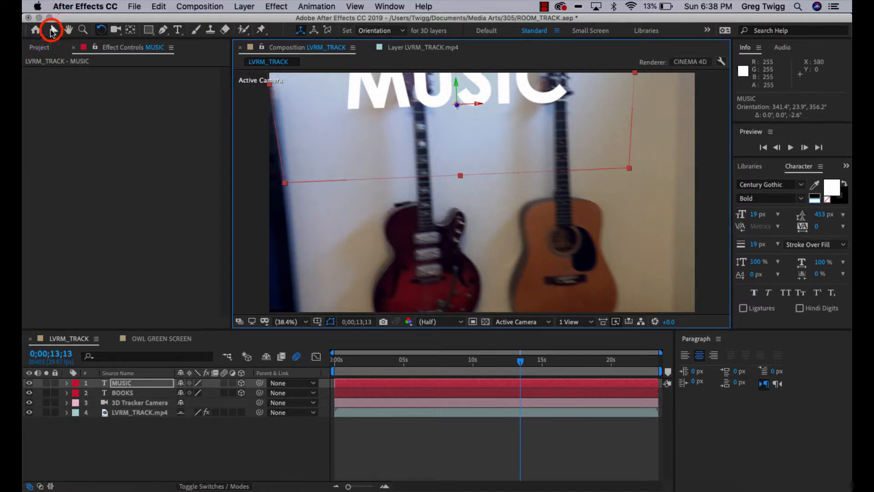
Step: Reduce the MUSIC text size to 14 px and move it between the guitar necks, to about 5796.5, 2824.8, 868.5
key(v)
mouse_move(457, 105)
mouse_down()
mouse_move(472, 137)
mouse_move(510, 176)
mouse_move(541, 253)
mouse_up()
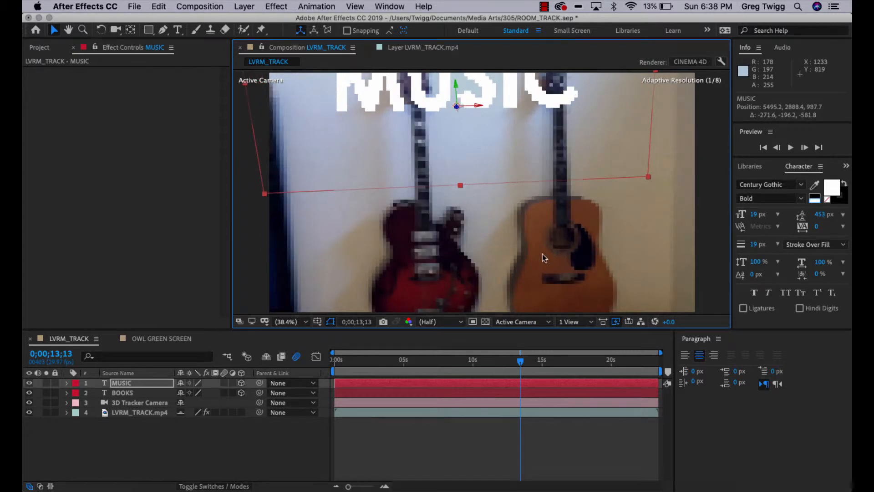
click(754, 217)
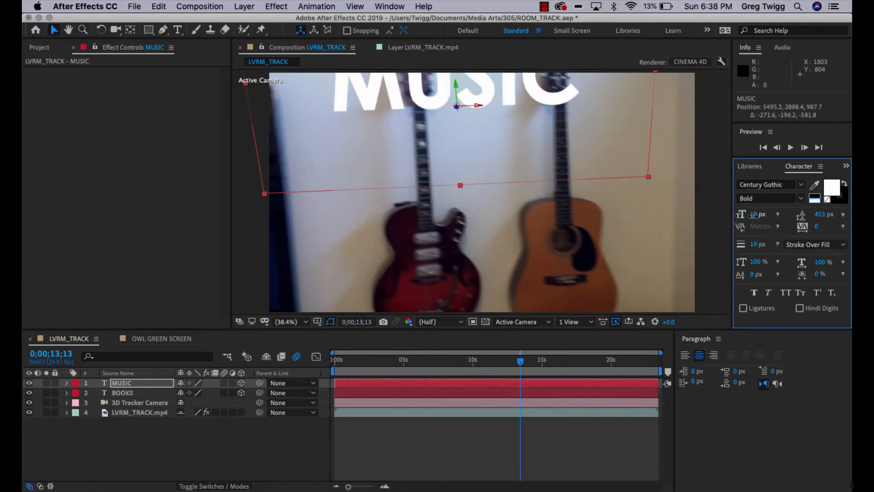
drag(750, 215, 747, 215)
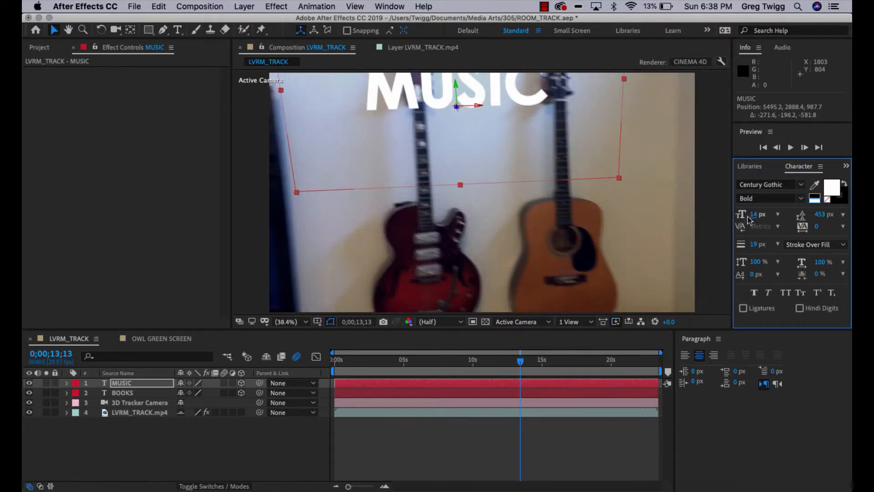
drag(477, 122, 550, 111)
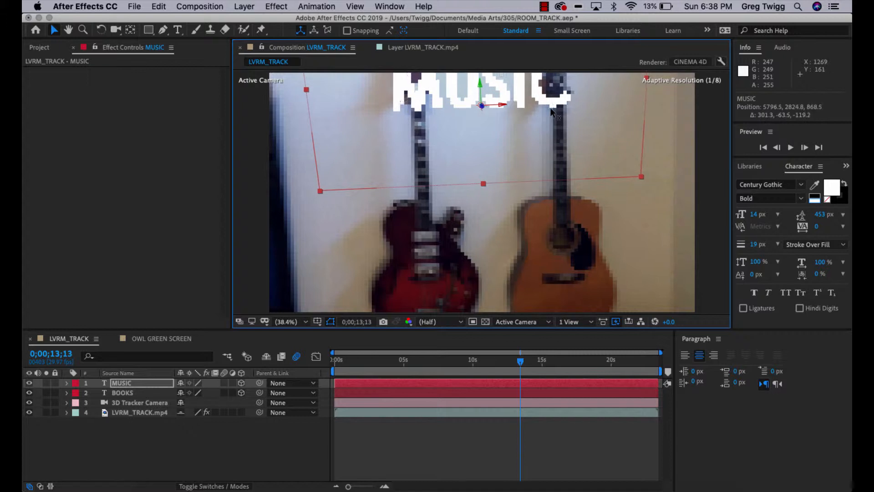
Step: Preview the composition from about 0;00;12;00 to check how MUSIC sticks to the guitar wall, and return to 0;00;13;15
click(500, 362)
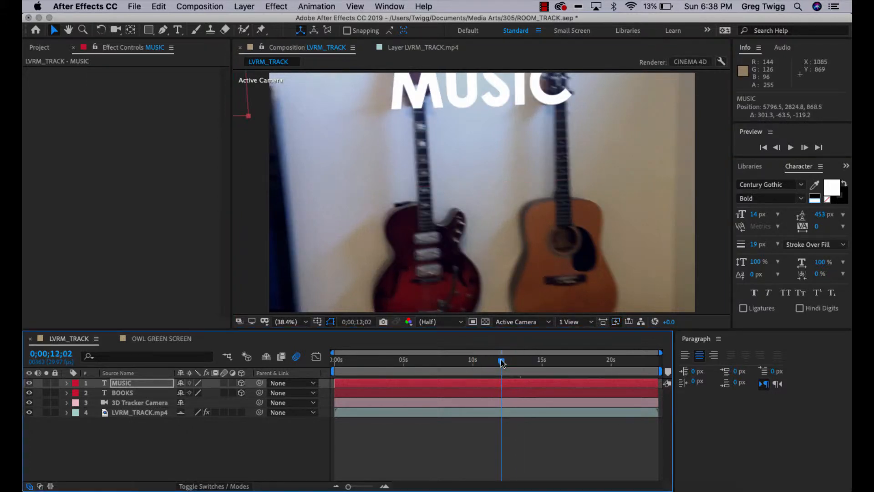
key(space)
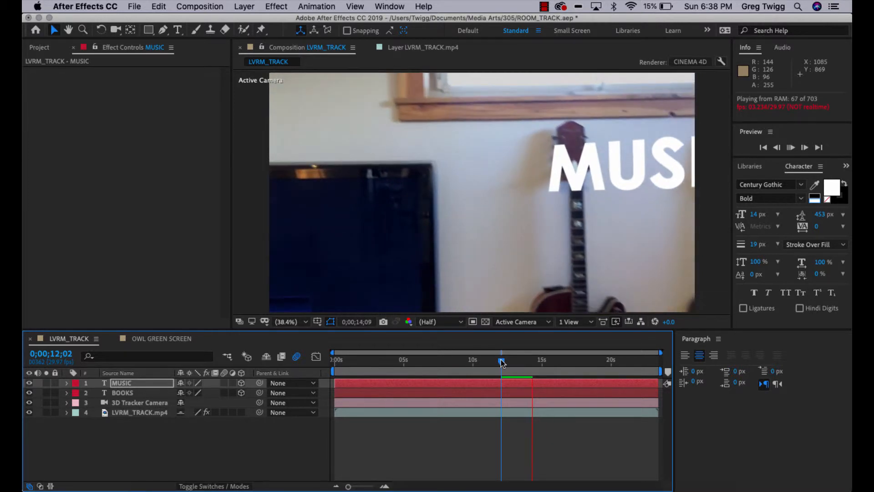
mouse_move(502, 362)
mouse_down()
mouse_move(476, 362)
mouse_move(500, 364)
mouse_up()
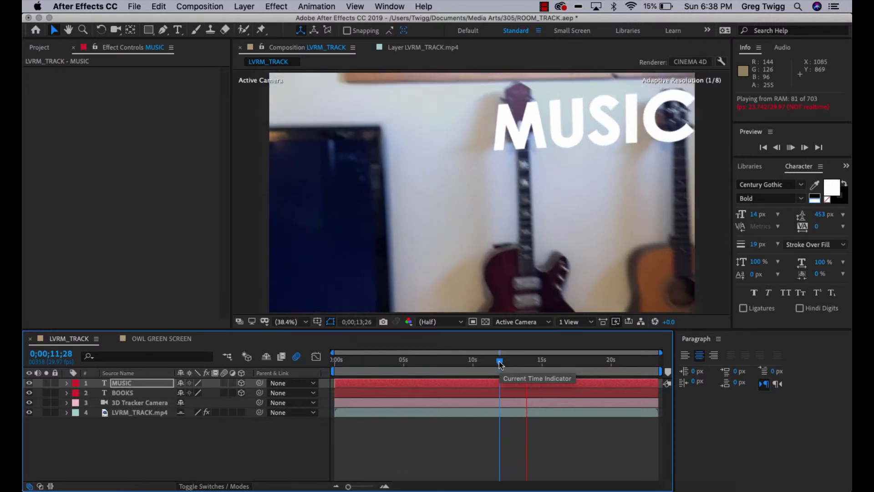
key(space)
drag(531, 361, 524, 362)
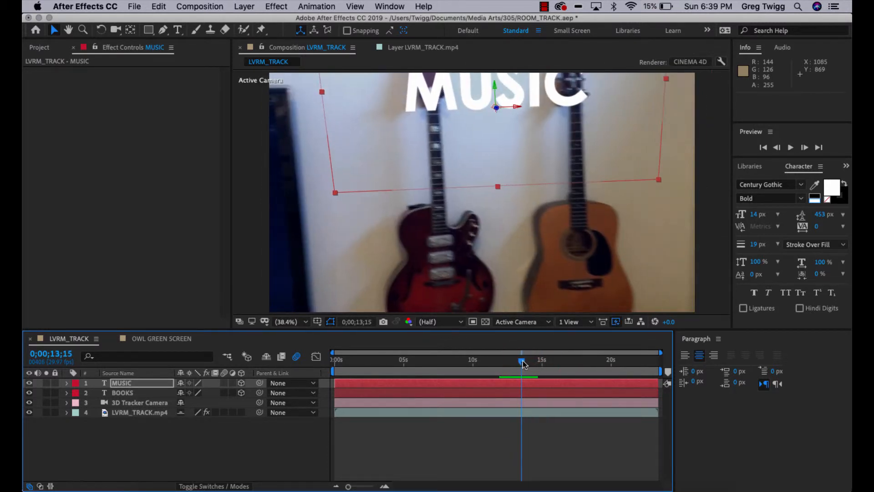
Step: Reduce the MUSIC text size to 10 px and lower it between the guitar necks, to about 5848.3, 3617.6, 576.9
click(752, 215)
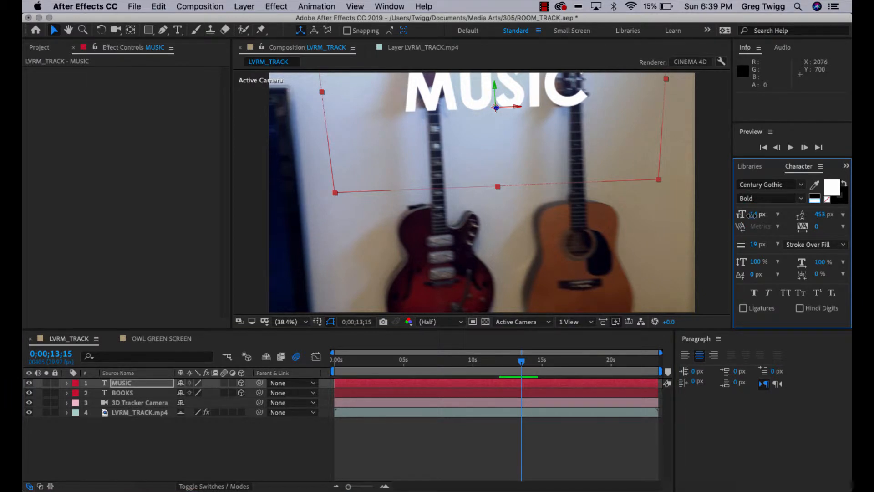
drag(746, 215, 759, 215)
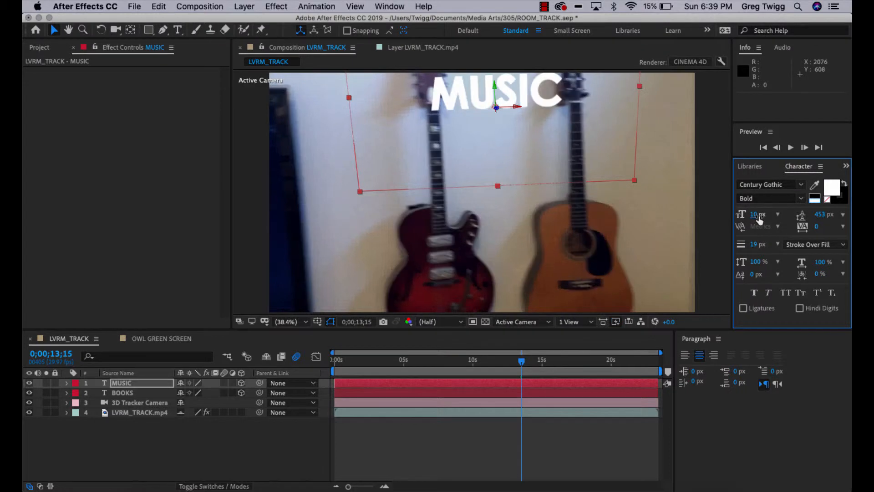
click(488, 80)
drag(488, 79, 474, 250)
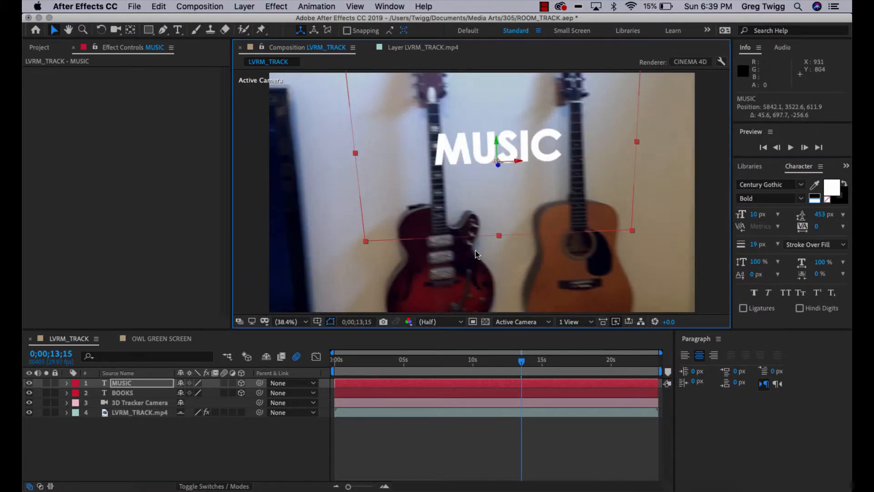
click(496, 161)
drag(495, 149, 496, 157)
Step: Play the composition from 0;00;11;22 to check the smaller MUSIC text against the wall, and return to 0;00;13;05
click(495, 363)
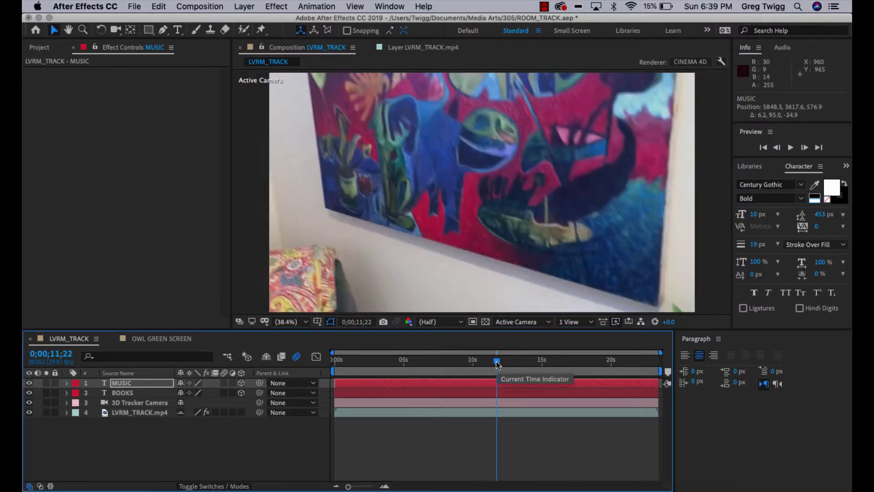
key(space)
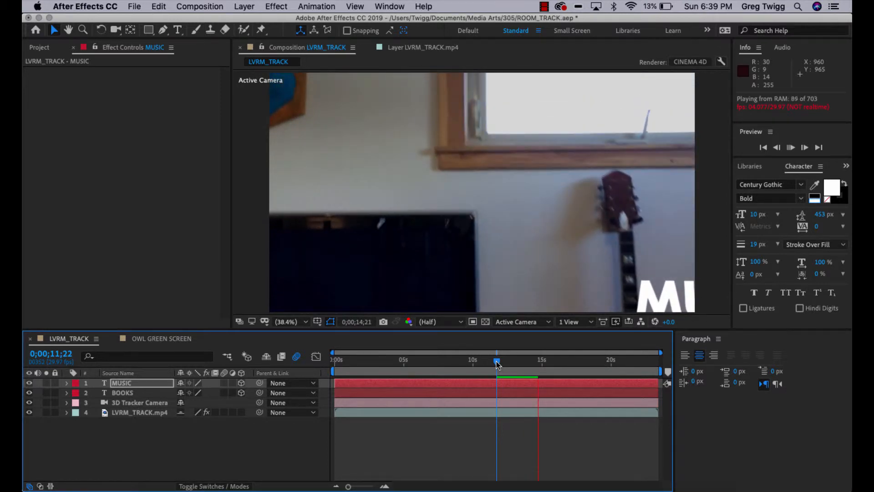
click(497, 362)
click(496, 362)
key(space)
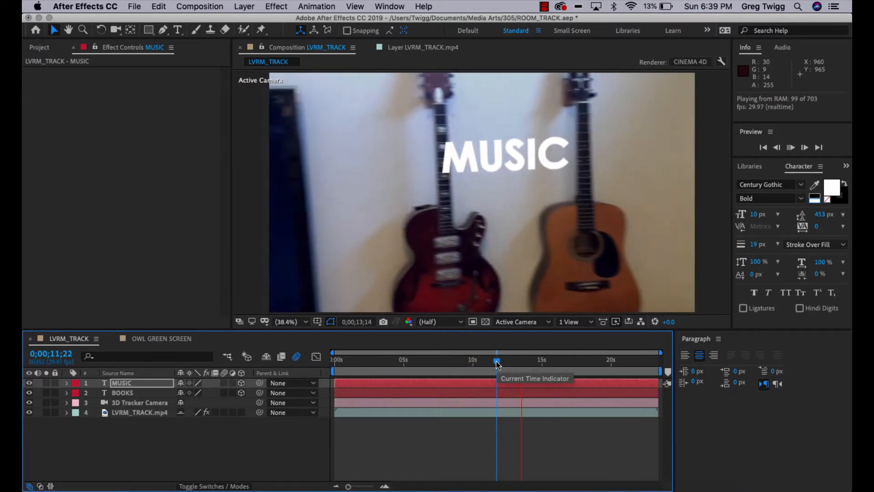
key(space)
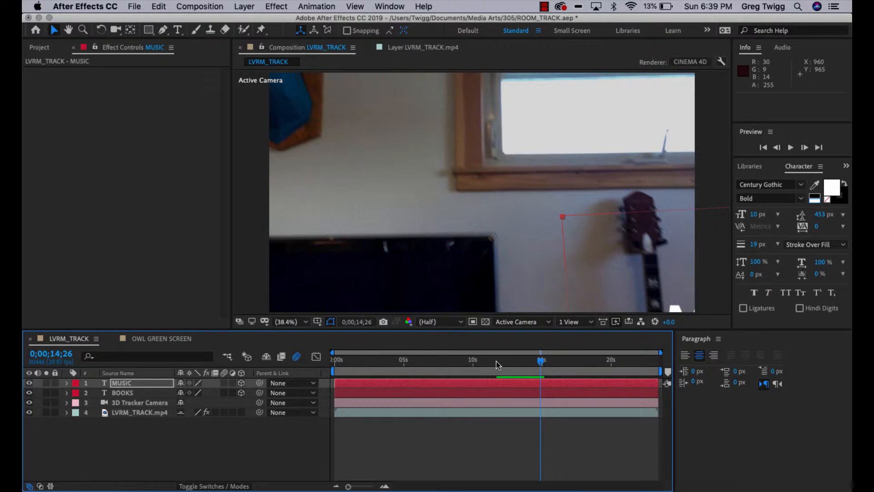
drag(540, 363, 518, 361)
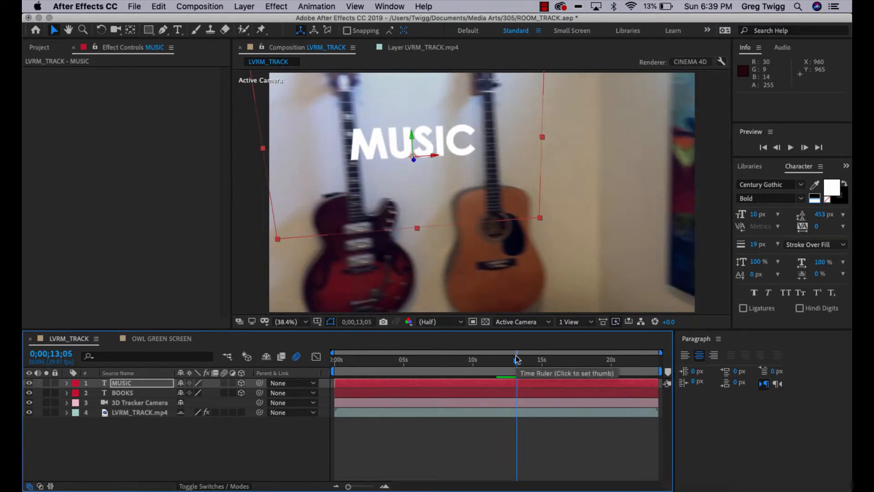
Step: Enable motion blur on the MUSIC layer and open the composition's advanced motion blur settings, keeping the text in view
click(152, 385)
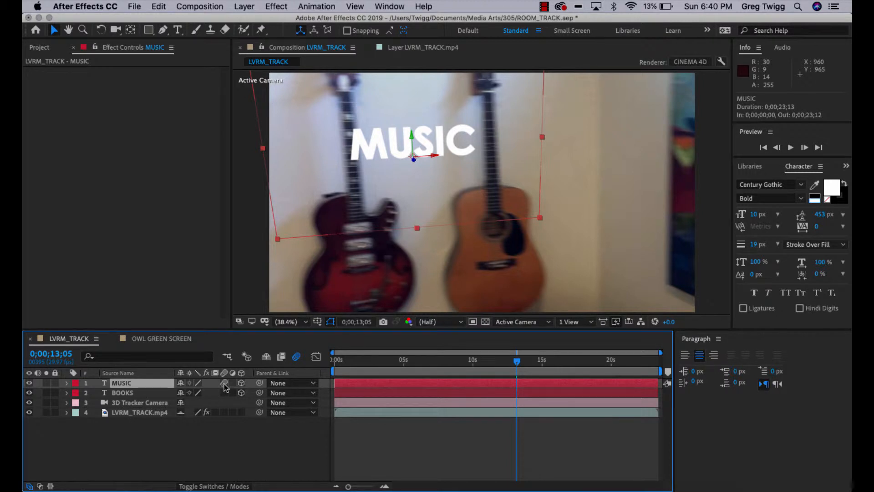
click(150, 384)
click(223, 6)
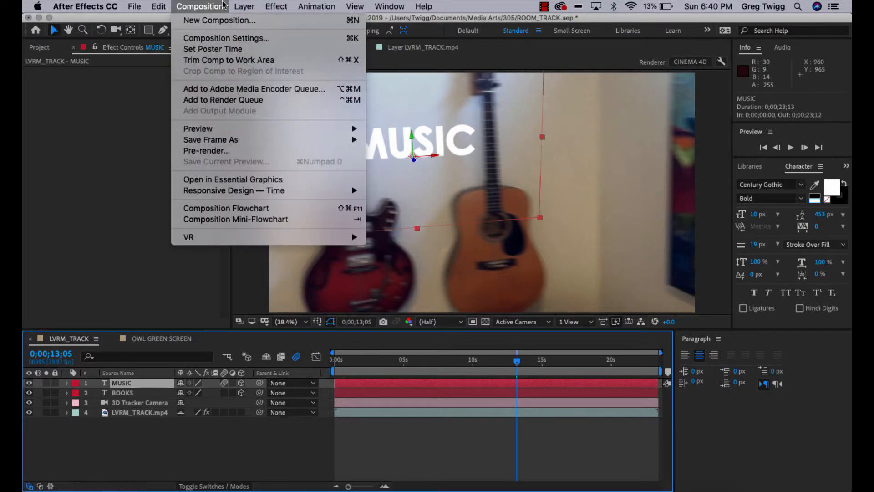
click(218, 41)
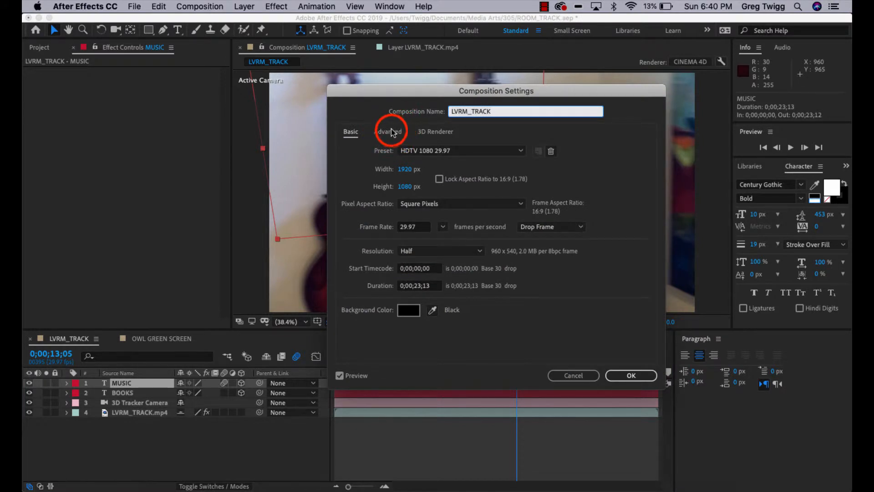
click(393, 131)
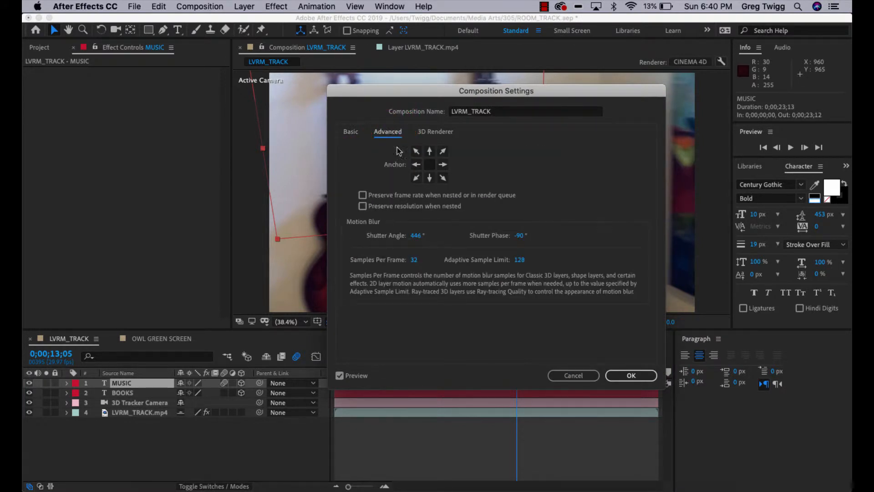
drag(449, 98, 588, 176)
Step: Adjust the composition's motion blur to a shutter angle of 381° and a shutter phase of 80°
click(556, 314)
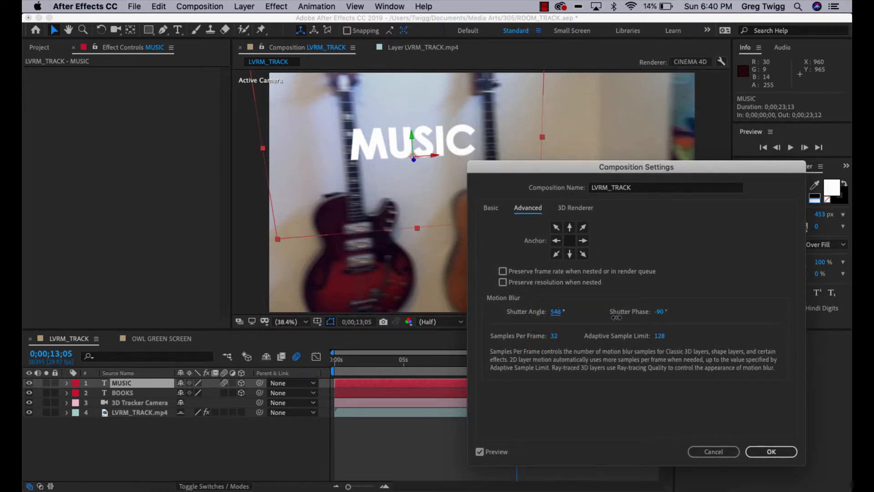
drag(556, 311, 556, 311)
click(556, 312)
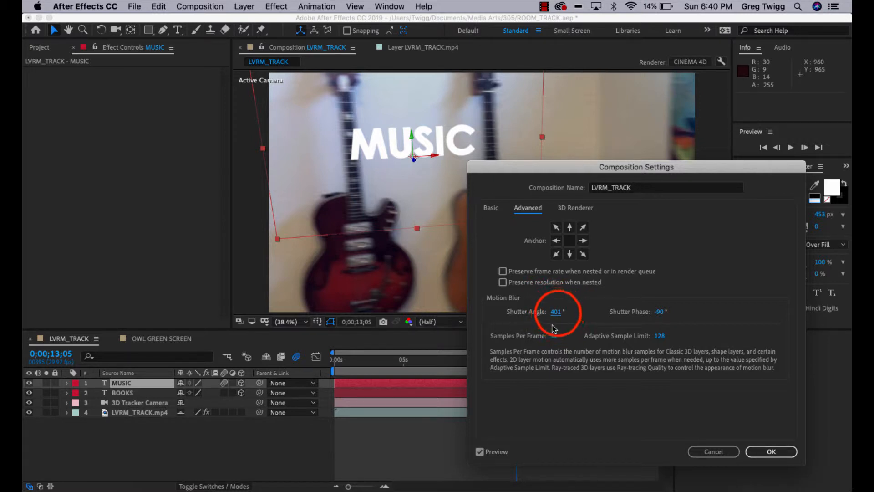
drag(556, 311, 745, 318)
click(662, 314)
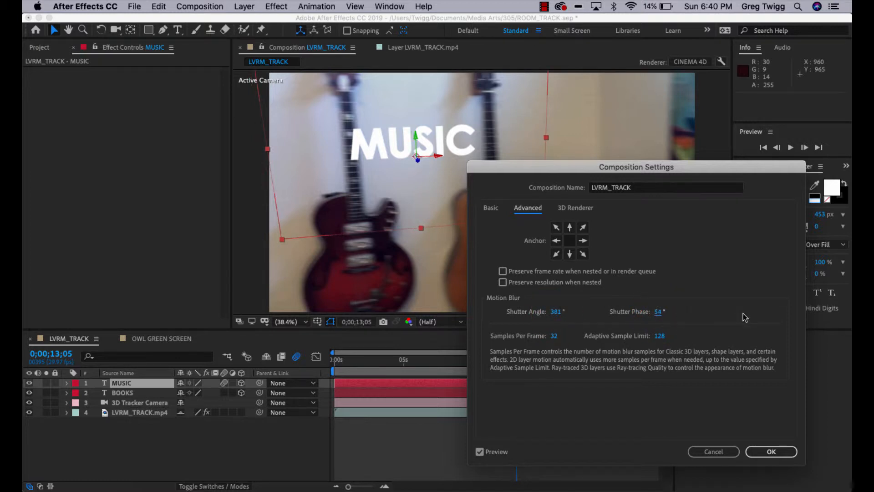
click(658, 314)
drag(573, 304, 574, 308)
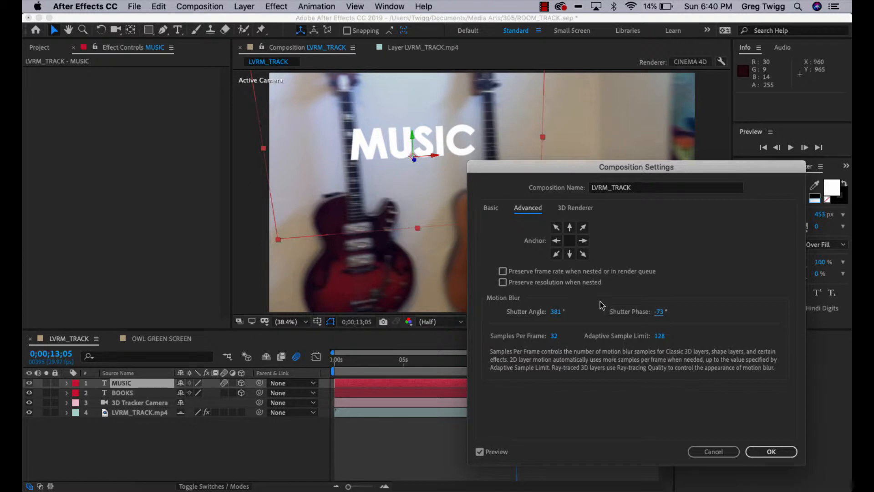
click(659, 313)
drag(584, 312, 583, 315)
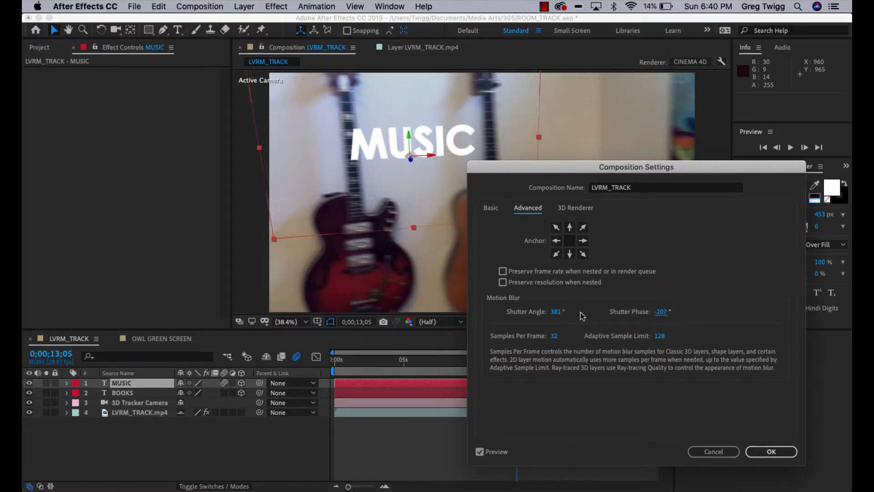
drag(662, 314, 763, 330)
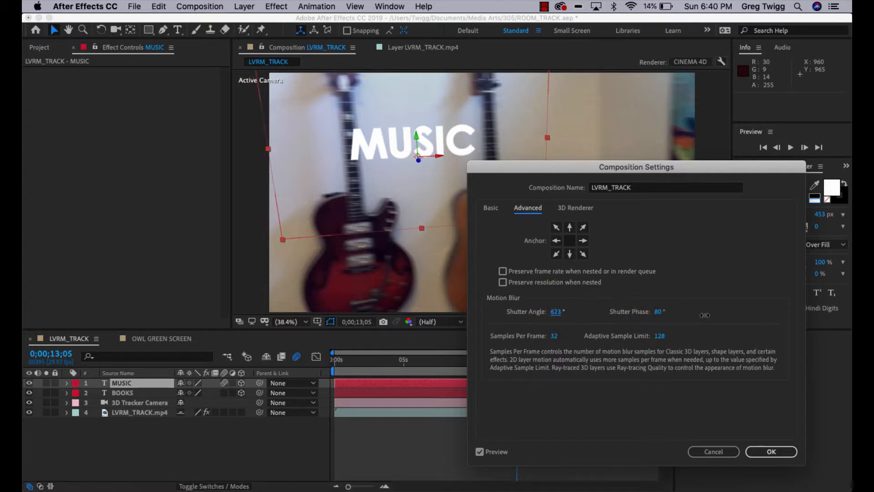
Step: Lower the motion blur shutter angle to 29° and apply the composition settings
drag(557, 312, 637, 315)
drag(376, 299, 381, 299)
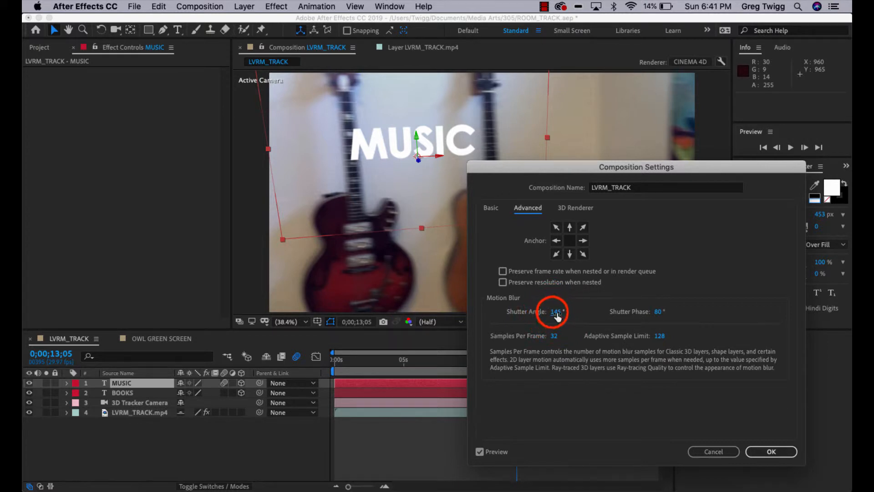
drag(554, 311, 496, 311)
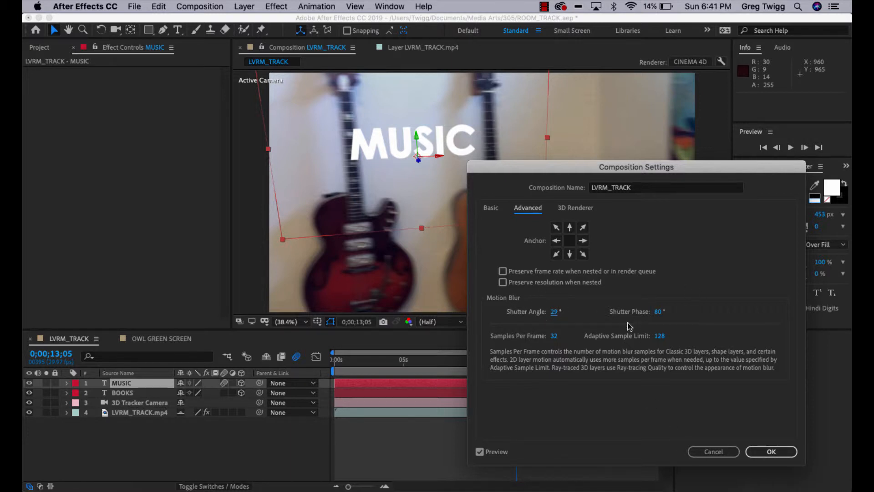
click(778, 451)
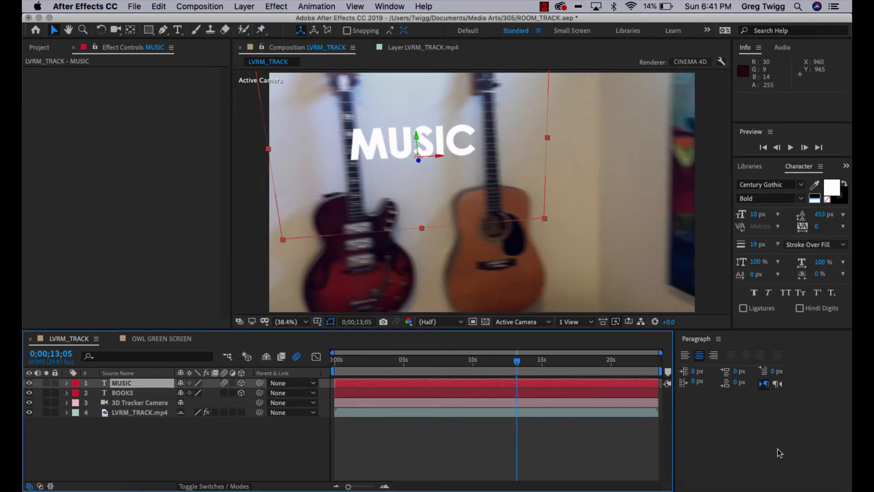
Step: Go to the bookshelf shot at 0;00;07;08 and hide the BOOKS text layer
drag(516, 362, 438, 367)
drag(439, 367, 434, 362)
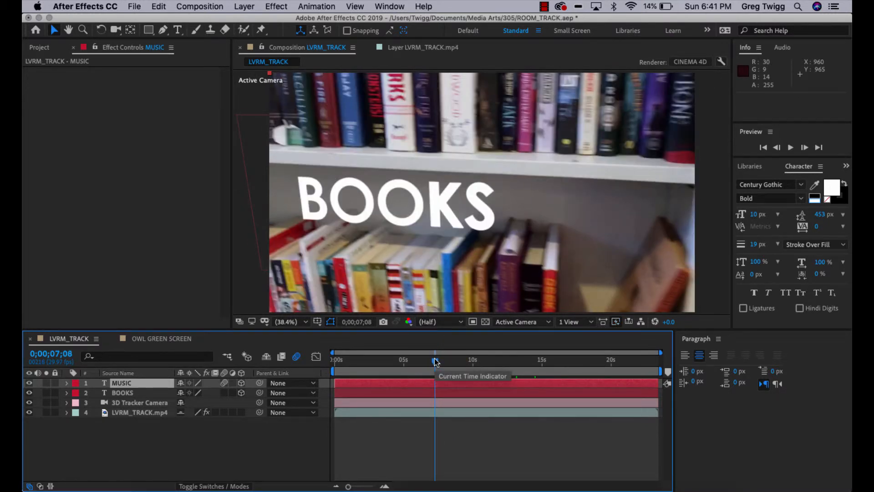
click(252, 444)
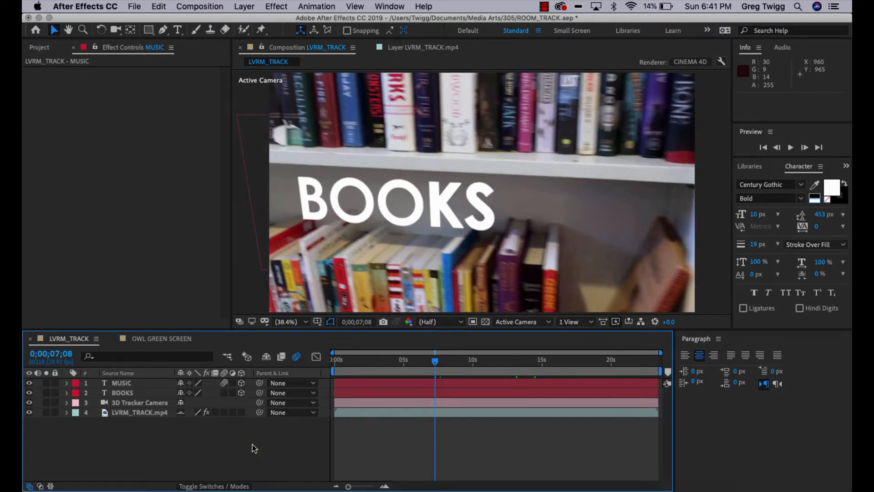
click(30, 393)
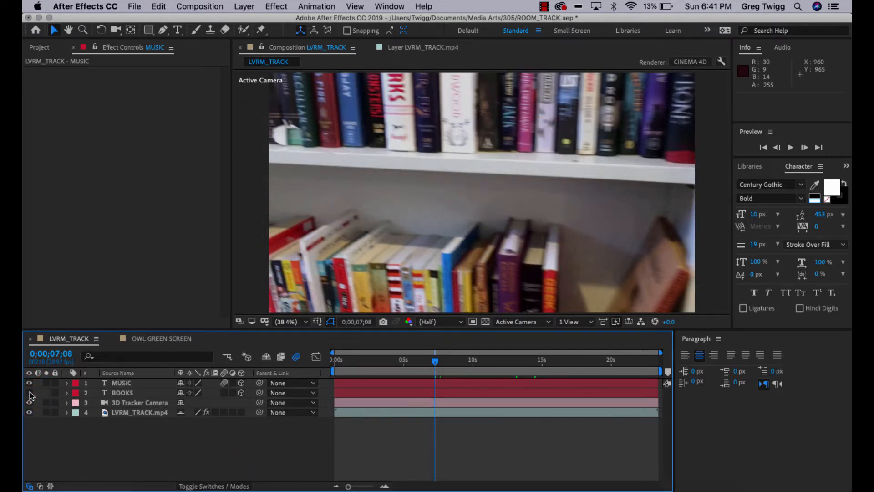
Step: Display the 3D Camera Tracker points of LVRM_TRACK.mp4 over the bookshelf at 0;00;05;06
click(147, 414)
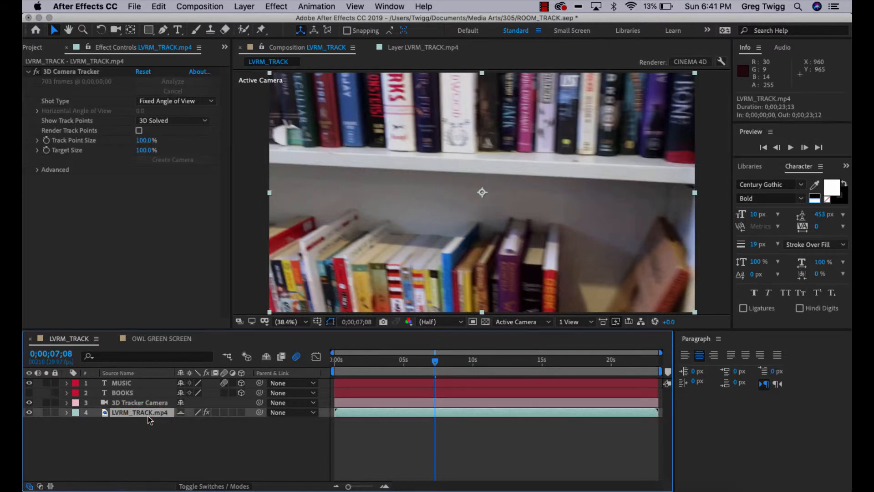
drag(436, 364, 407, 363)
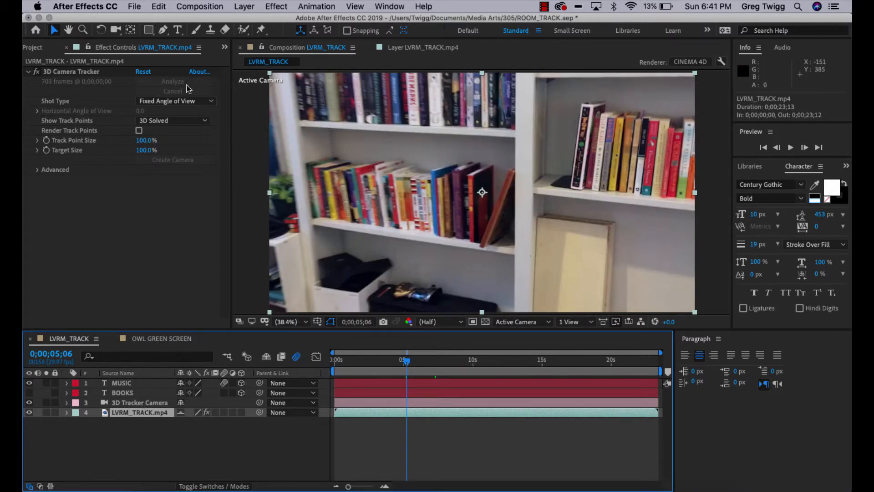
click(72, 71)
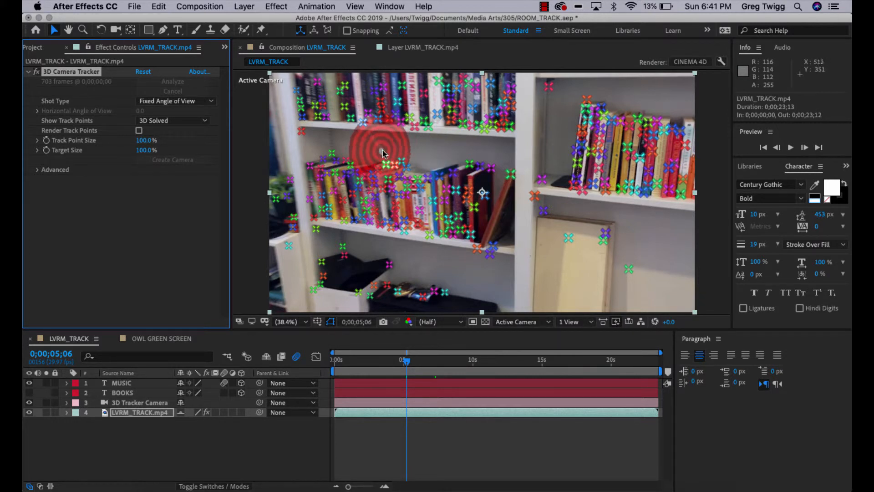
Step: Create a null object from the camera track points around the top of the books on the middle shelf
click(440, 160)
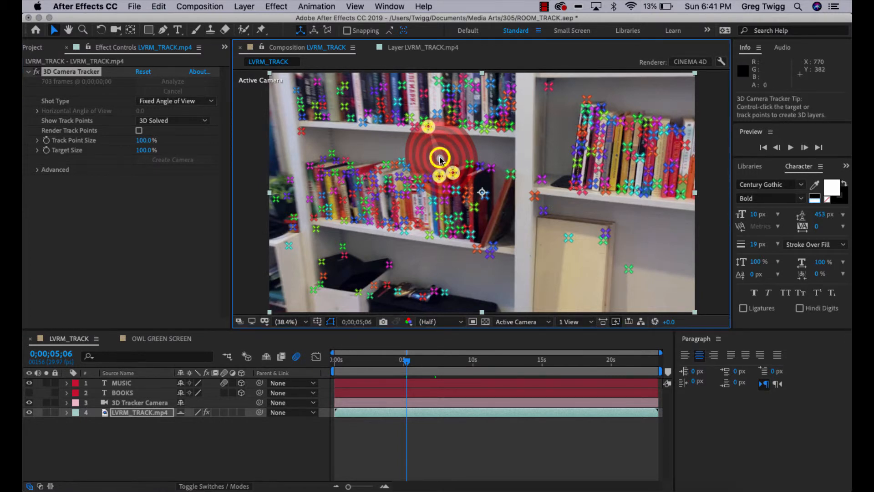
right_click(440, 160)
click(462, 190)
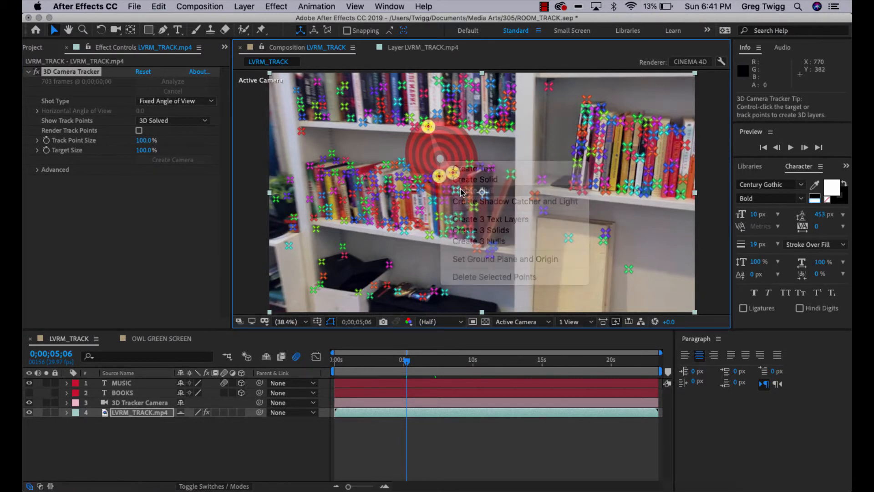
click(134, 384)
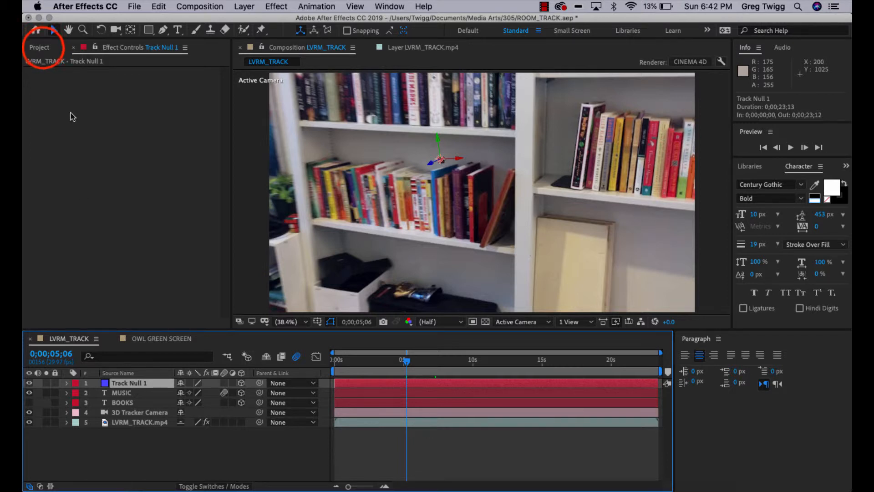
Step: Add the keyed OWL GREEN SCREEN composition above the tracking null in LVRM_TRACK and make it a 3D layer
click(39, 48)
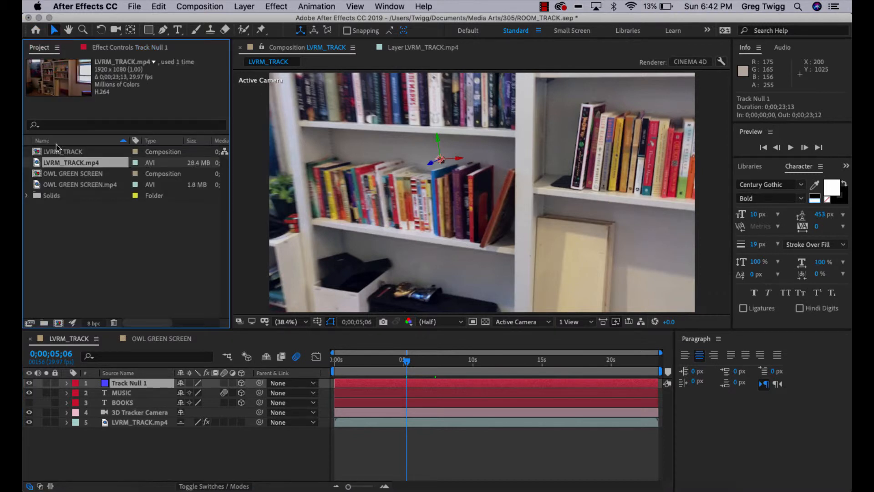
click(39, 174)
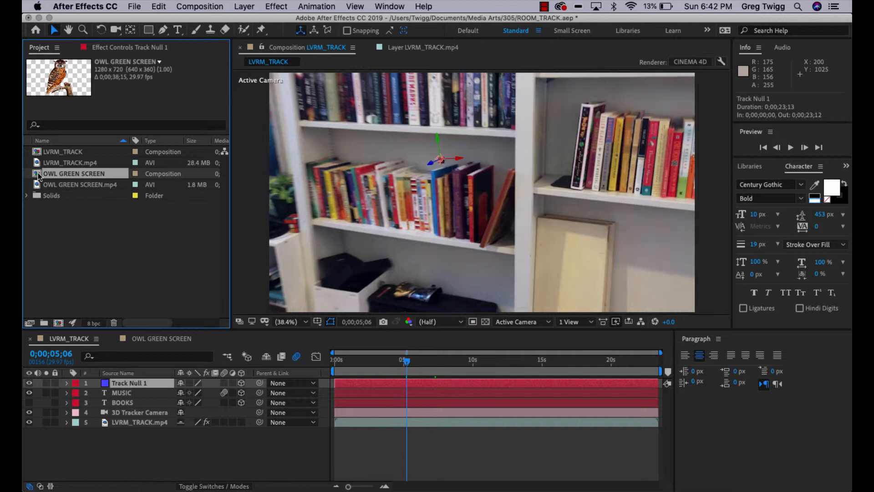
click(37, 184)
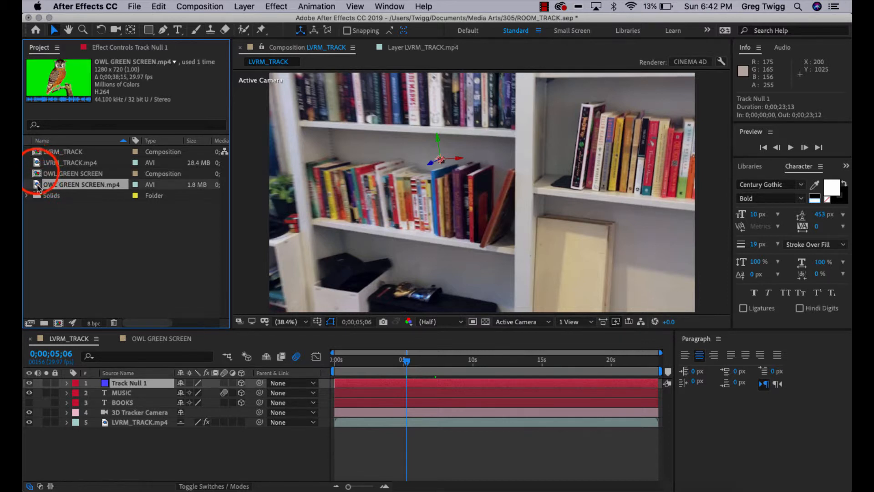
click(37, 174)
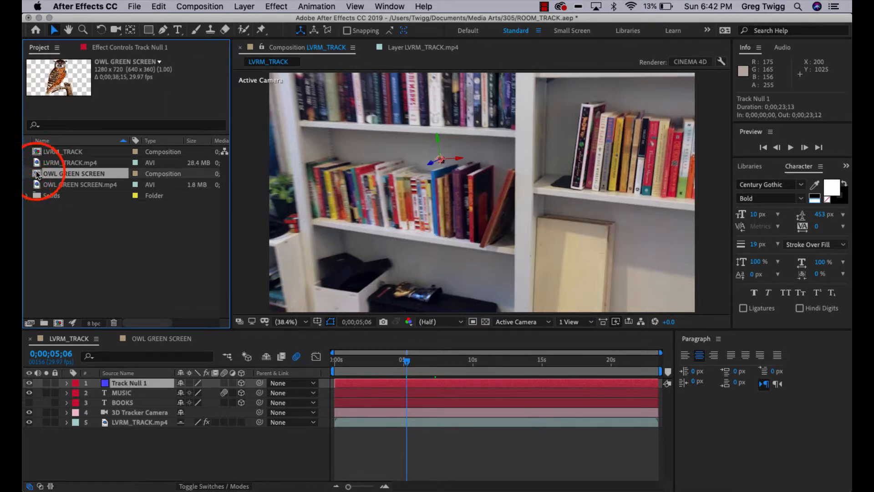
drag(91, 308, 115, 381)
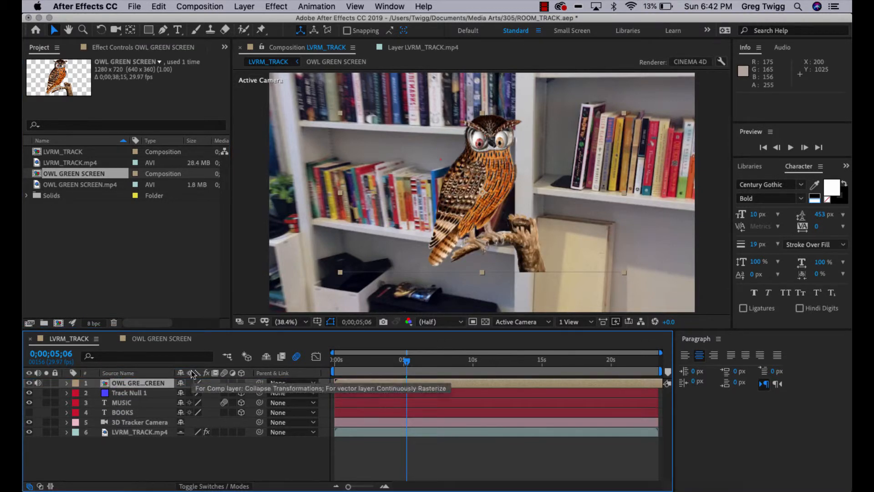
click(242, 383)
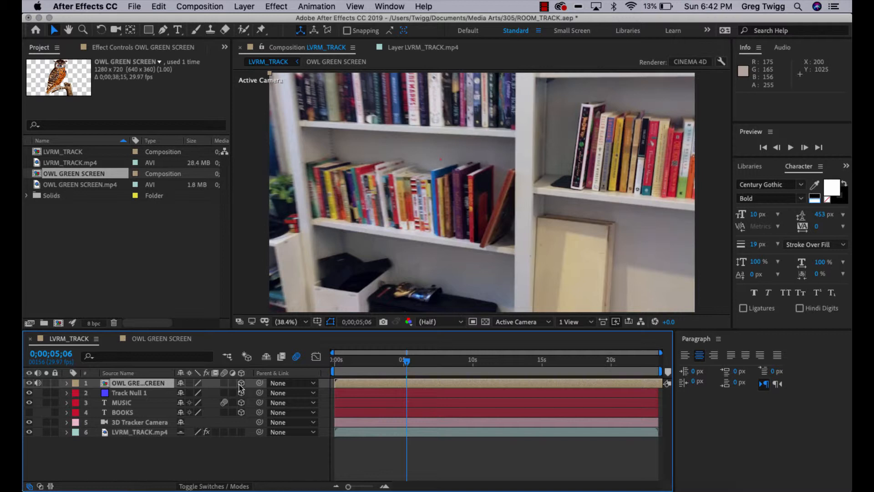
Step: Mute the OWL GREEN SCREEN layer's audio and copy the tracking null's position onto the owl layer
click(136, 392)
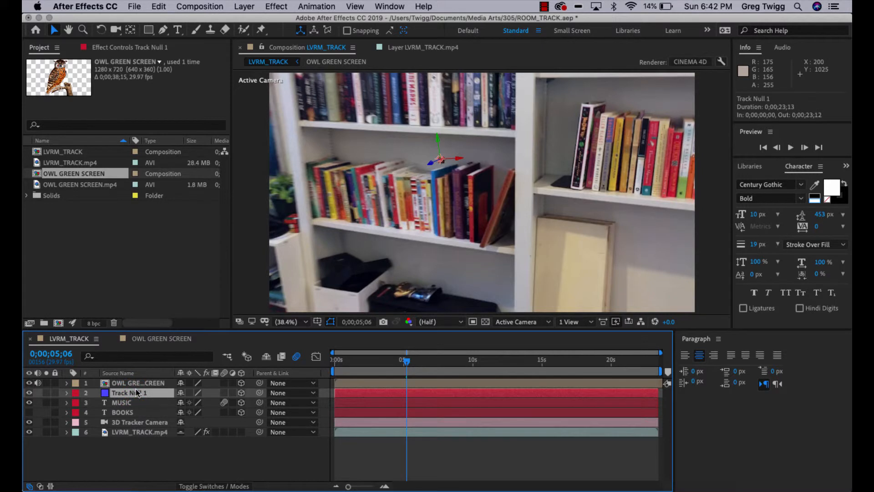
key(p)
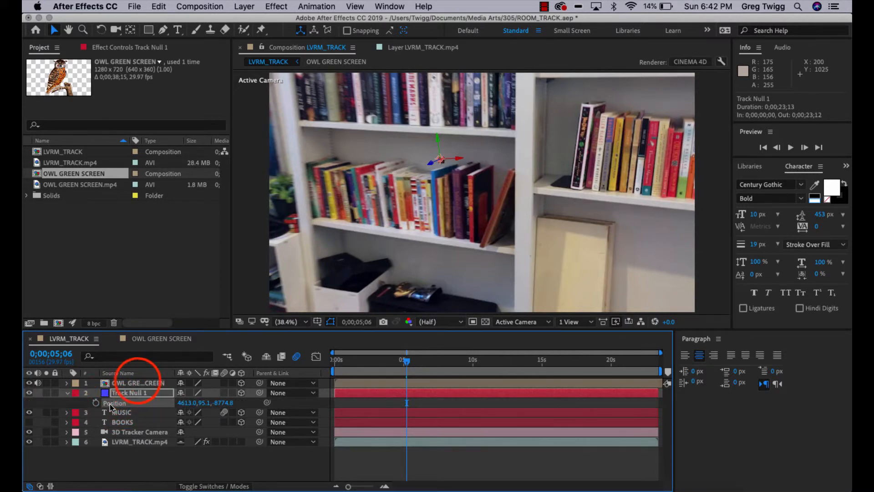
click(137, 382)
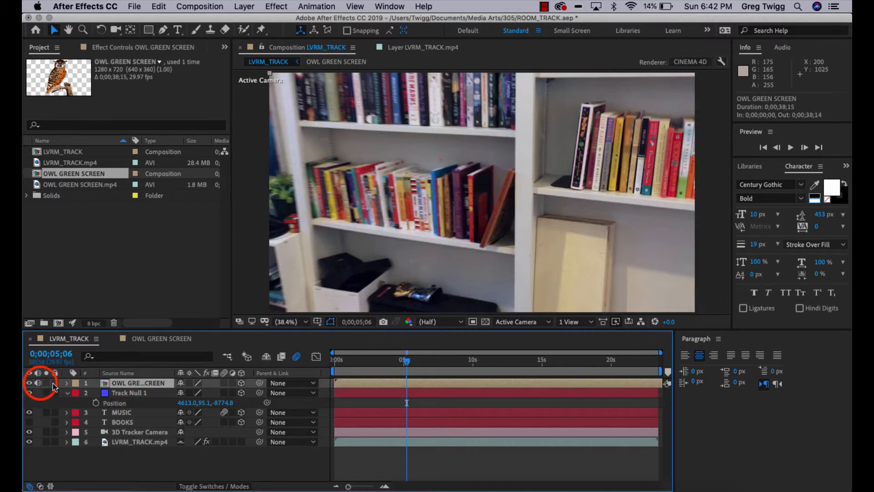
click(38, 383)
key(p)
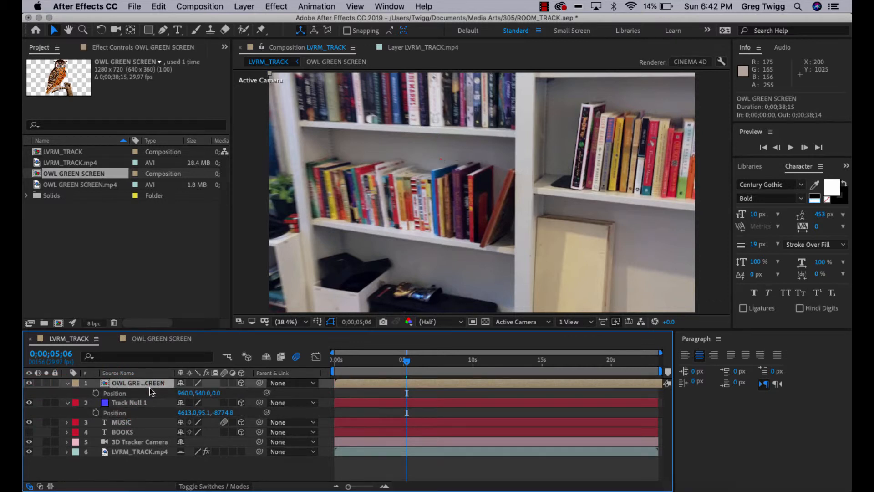
click(114, 396)
right_click(114, 396)
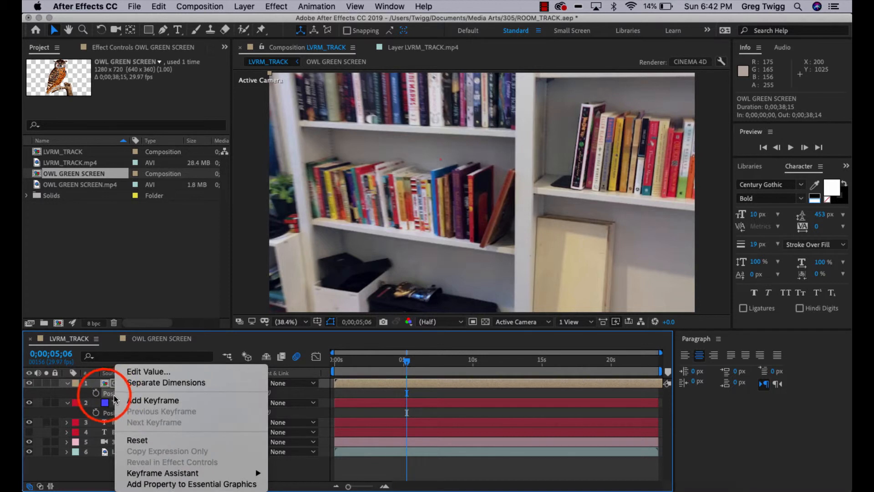
click(106, 399)
key(super+v)
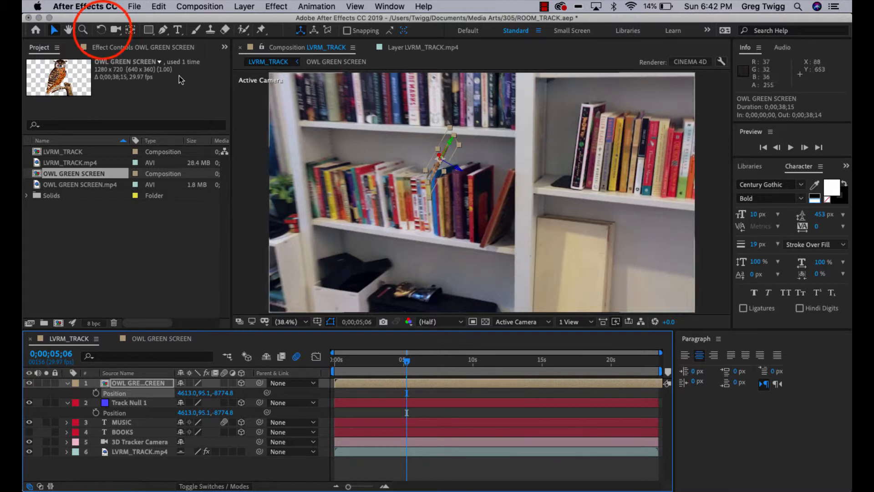
Step: Rotate the owl layer upright to face the camera, with an orientation of about 166°, 62°, 163°
key(w)
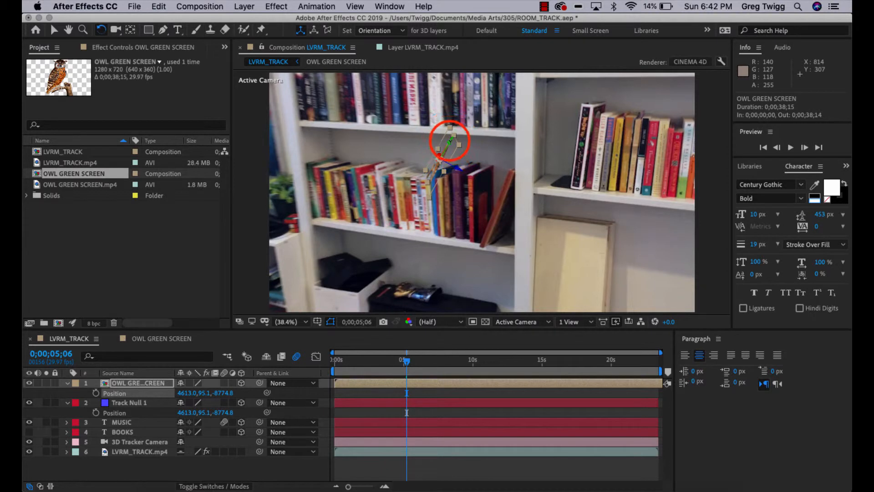
drag(449, 140, 399, 170)
click(435, 160)
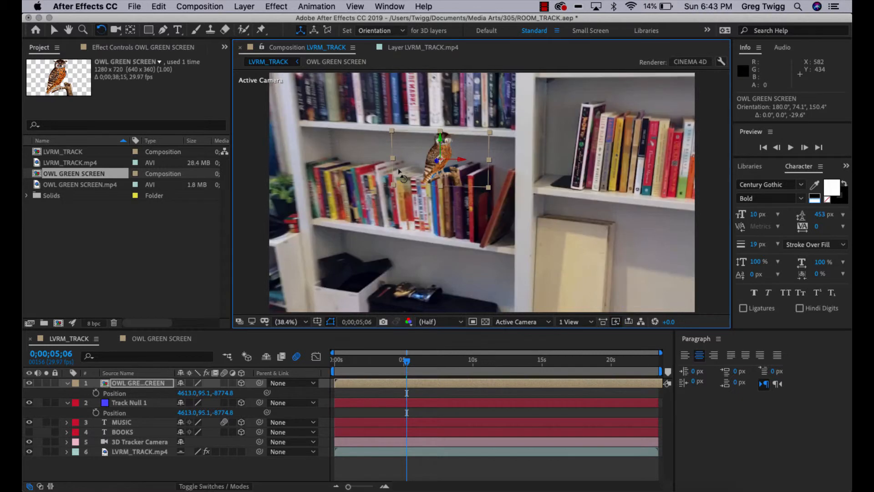
drag(440, 137, 438, 138)
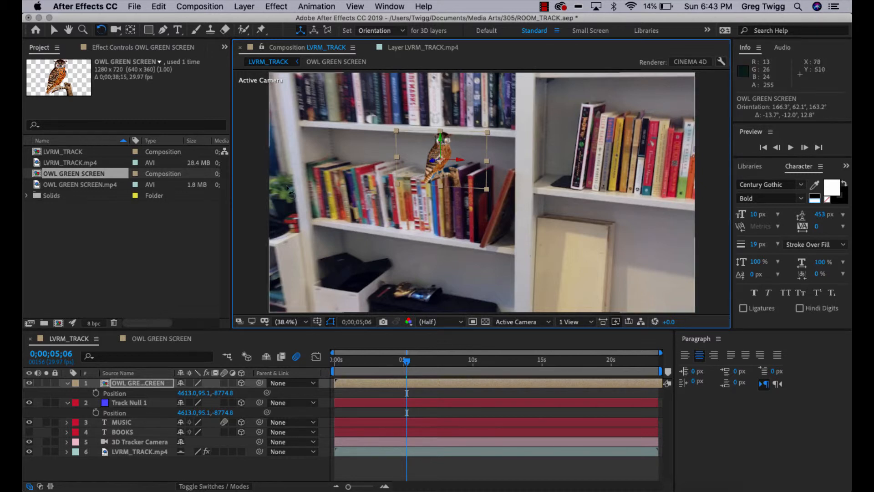
Step: Move the owl in 3D along the middle shelf to a position of about 5014, 483, -8092
click(54, 31)
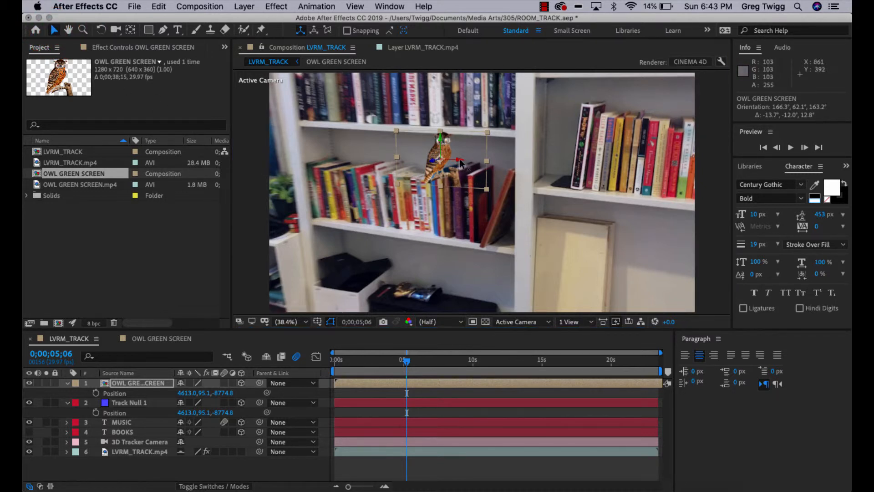
click(479, 184)
drag(487, 191, 380, 149)
click(411, 158)
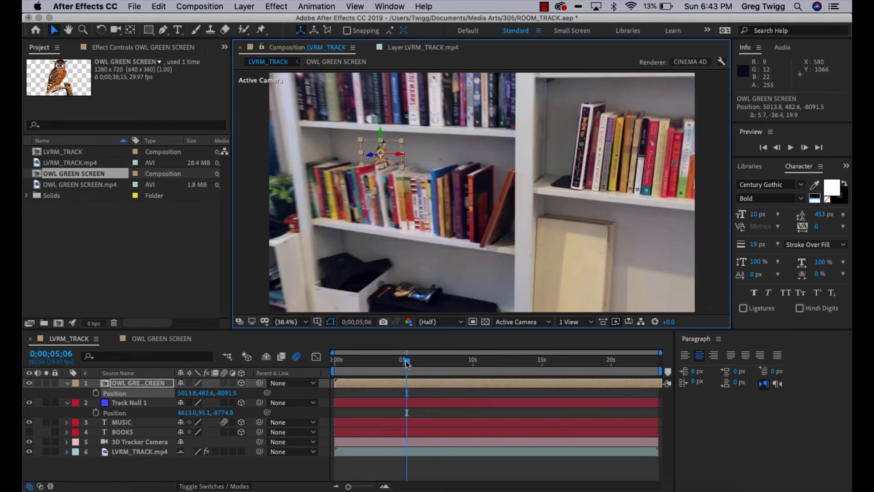
Step: Preview the owl's tracking and reposition it at 0;00;08;02 to about 5100, 459, -7918
key(space)
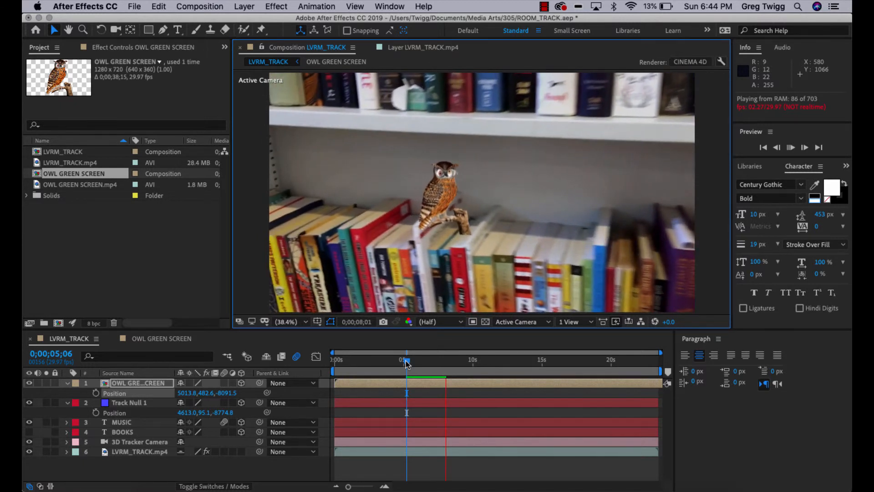
key(space)
mouse_move(448, 175)
mouse_down()
mouse_move(448, 150)
mouse_move(461, 172)
mouse_move(433, 176)
mouse_up()
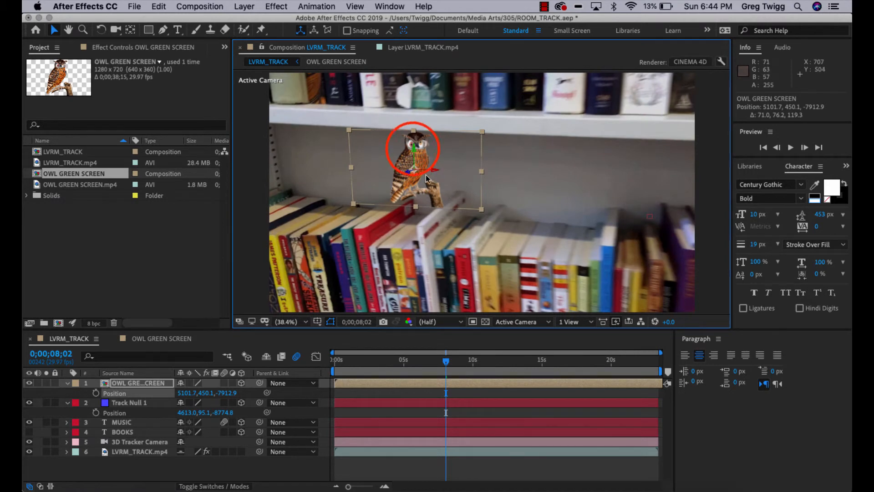
mouse_move(412, 151)
mouse_down()
mouse_move(413, 161)
mouse_move(412, 153)
mouse_up()
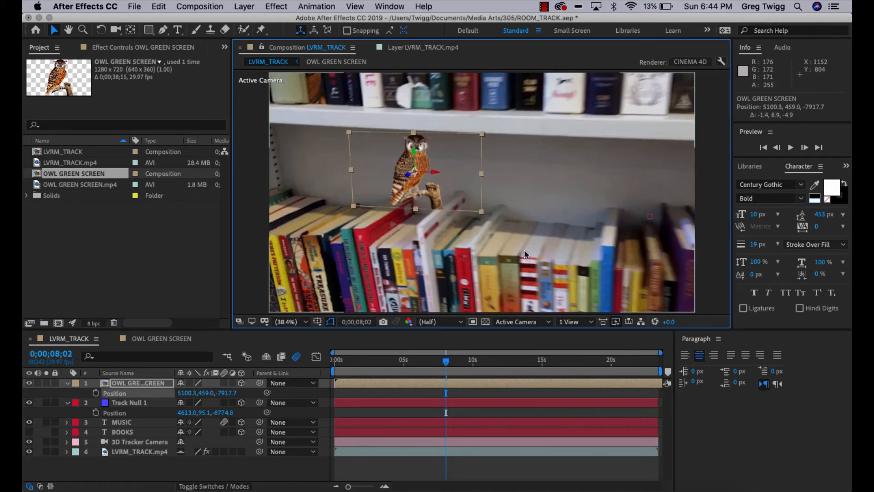
Step: Preview from 0;00;07;19 and move the owl down toward the books at 0;00;08;27, to about 5658, 561, -8134
click(441, 363)
key(space)
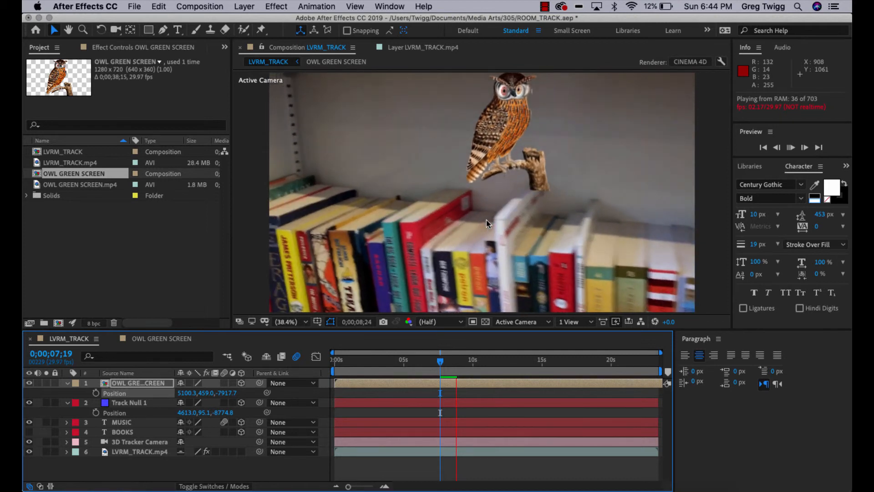
key(space)
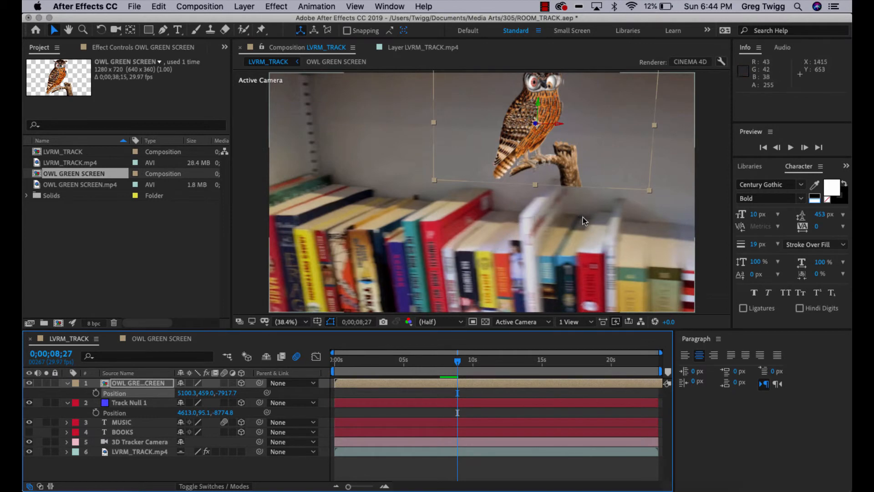
scroll(583, 216, up, 2)
scroll(583, 217, down, 3)
scroll(583, 217, down, 1)
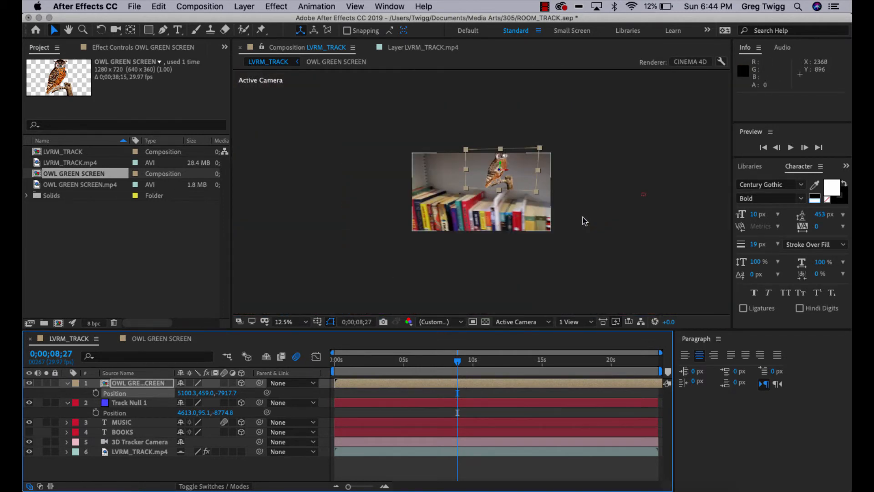
scroll(582, 217, up, 1)
drag(516, 133, 519, 168)
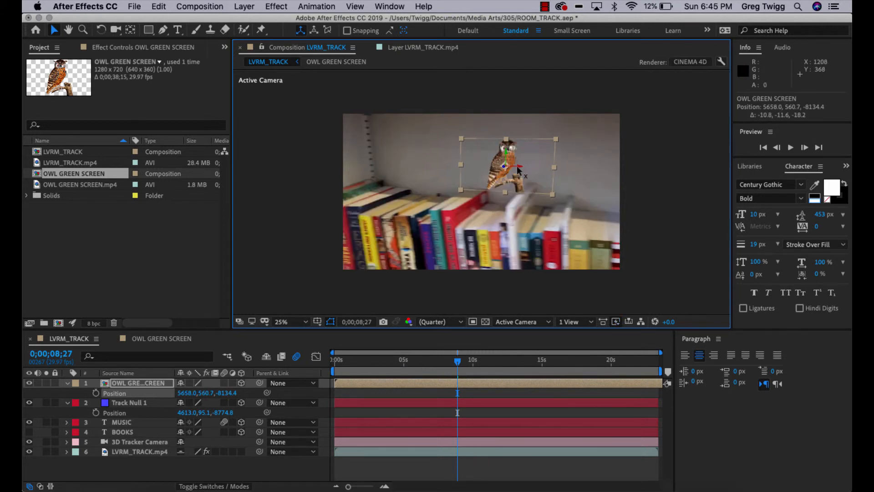
Step: Play on to 0;00;09;09 and fine-tune the owl's position to about 5584, 566, -8104
key(space)
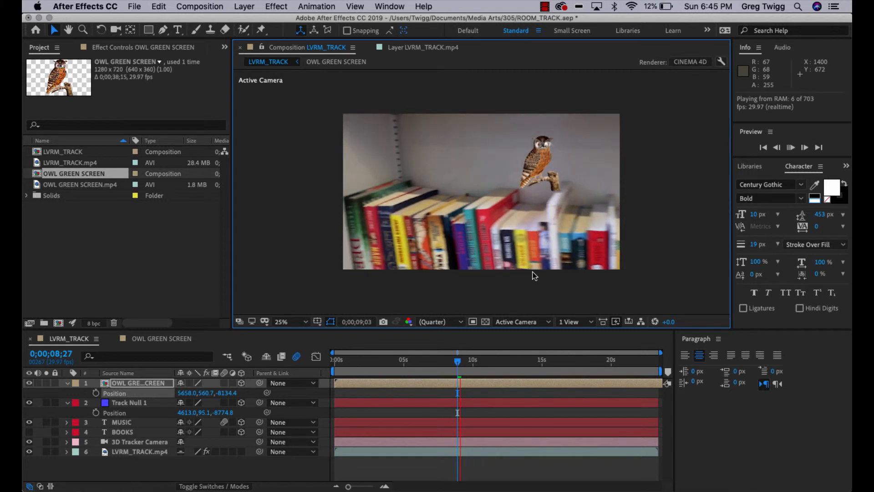
key(space)
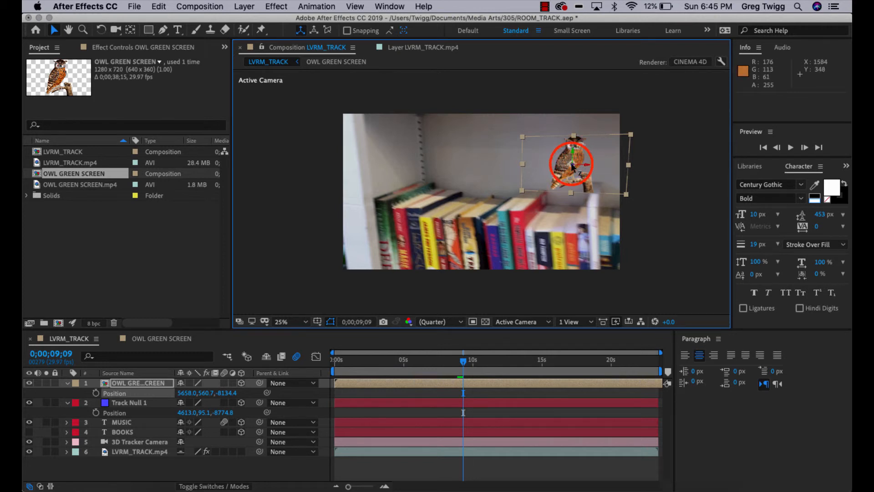
drag(572, 166, 518, 174)
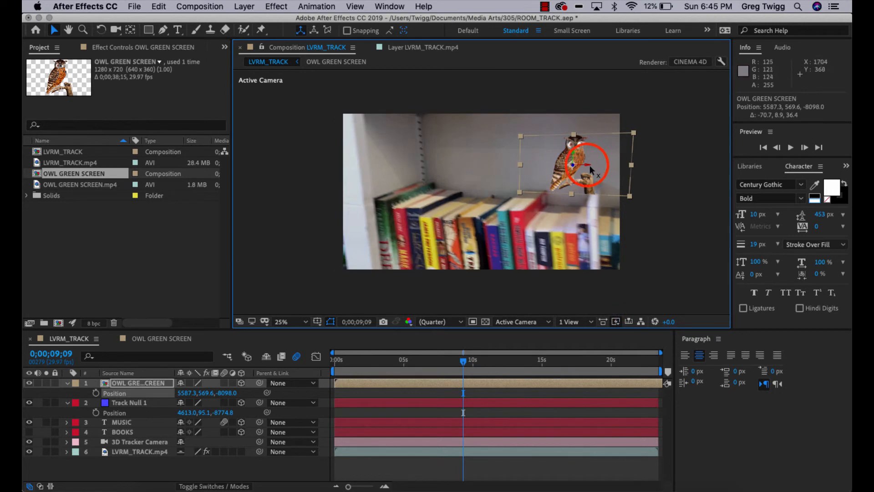
drag(587, 168, 589, 168)
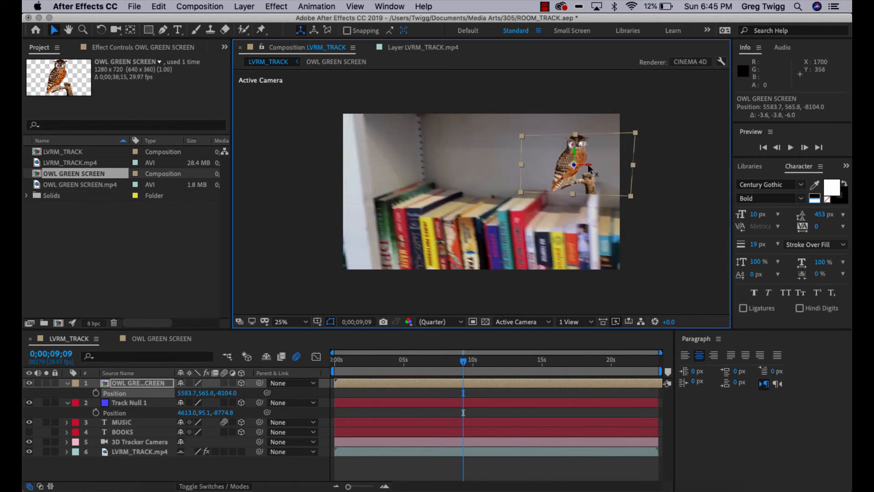
Step: Preview the owl on the bookshelf from 0;00;08;26, 0;00;08;11 and 0;00;07;23 to check how it sticks to the books
drag(464, 364, 457, 365)
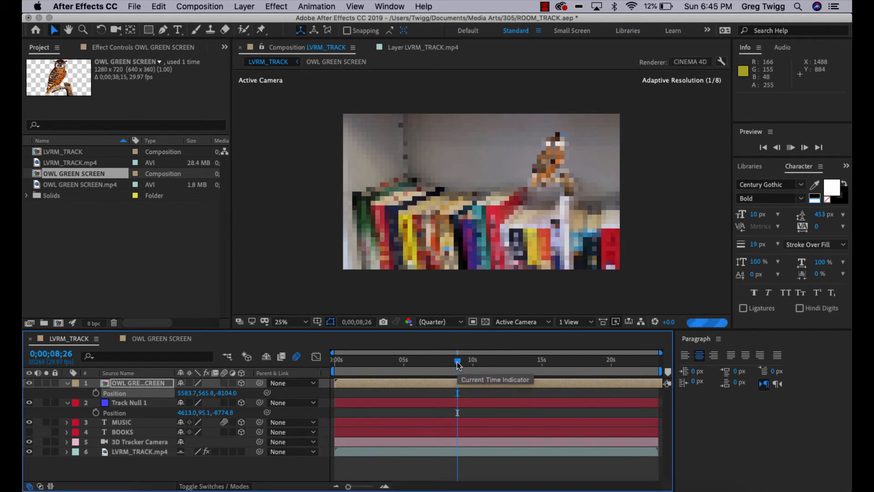
key(space)
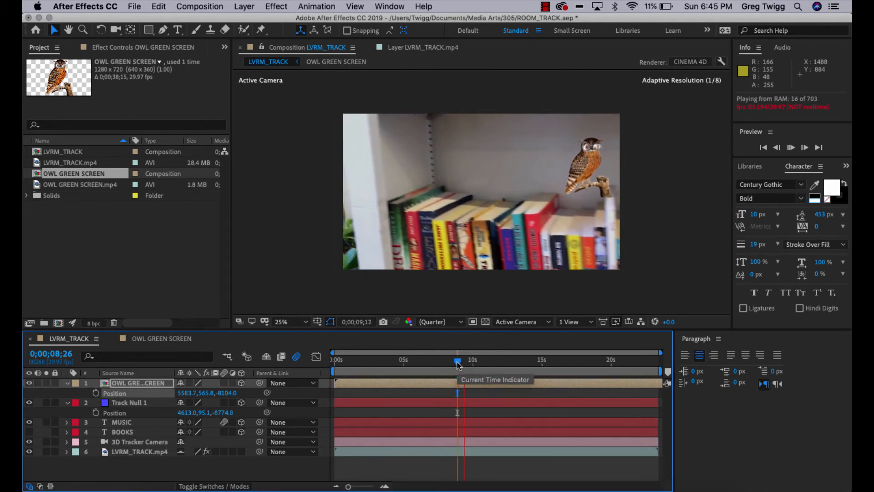
drag(458, 364, 450, 363)
key(space)
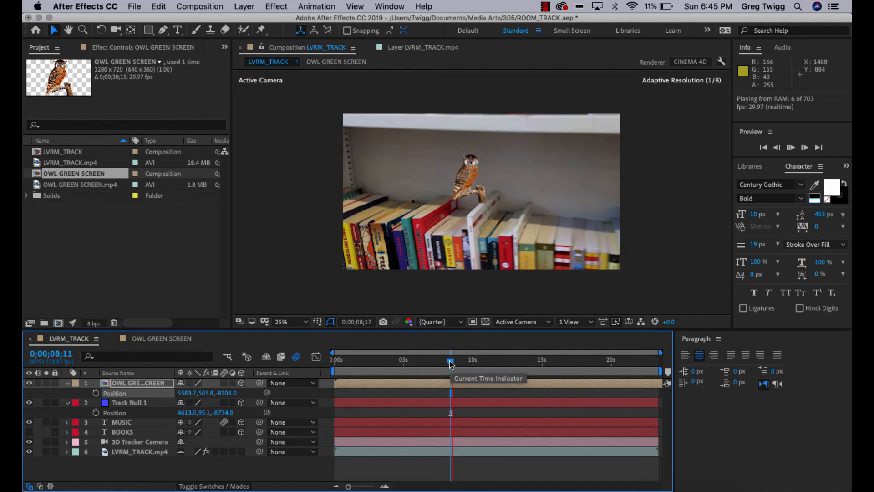
click(451, 363)
drag(451, 363, 442, 364)
key(space)
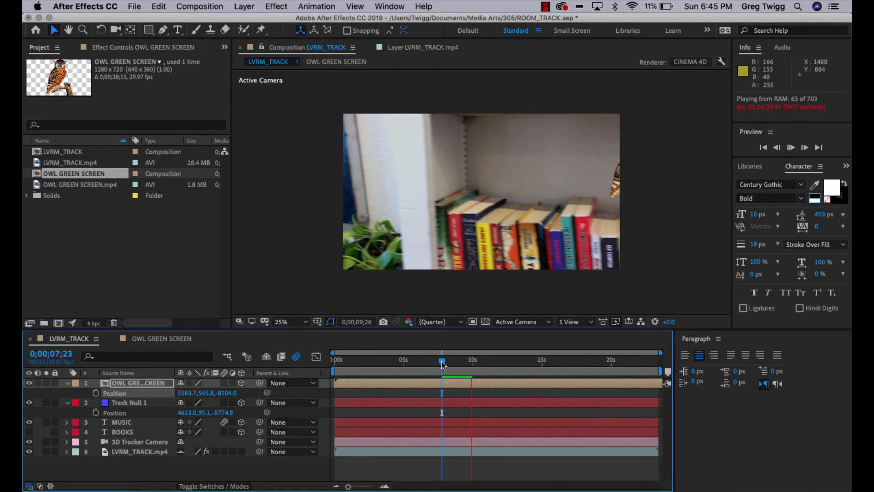
Step: Preview the owl's tracking again from 0;00;07;21, stop at 0;00;10;11 and clear the layer selection
click(440, 362)
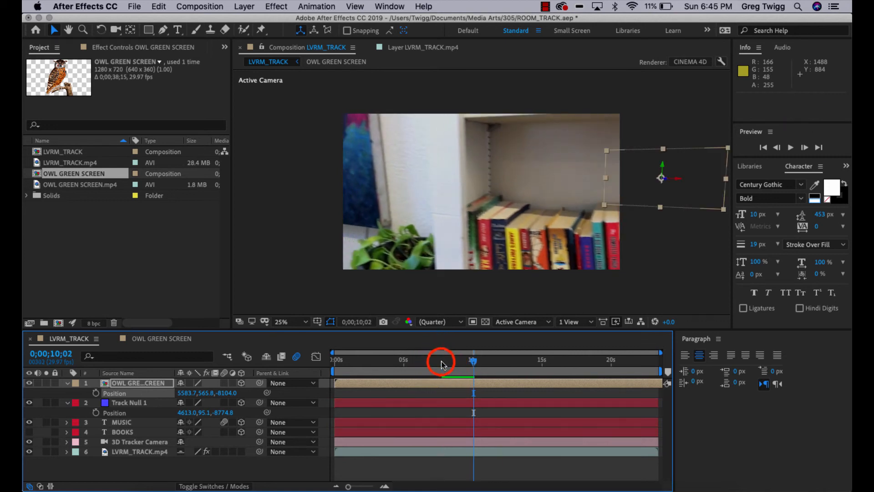
key(space)
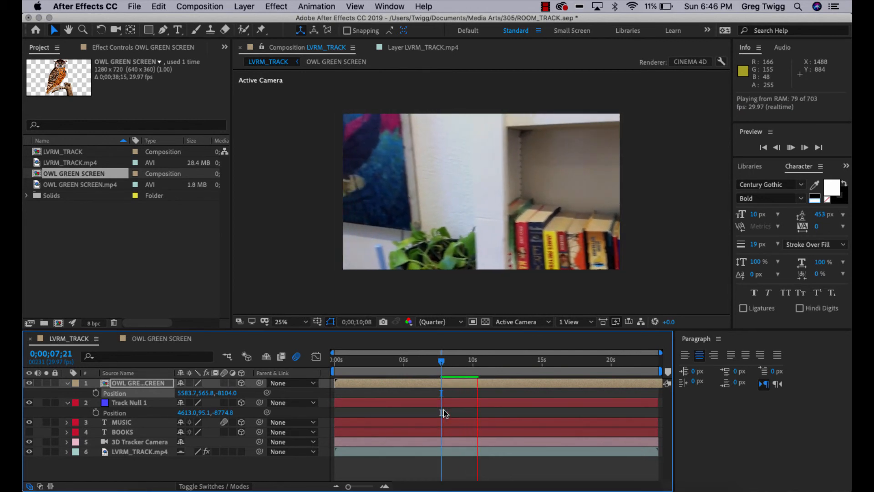
click(219, 465)
click(219, 468)
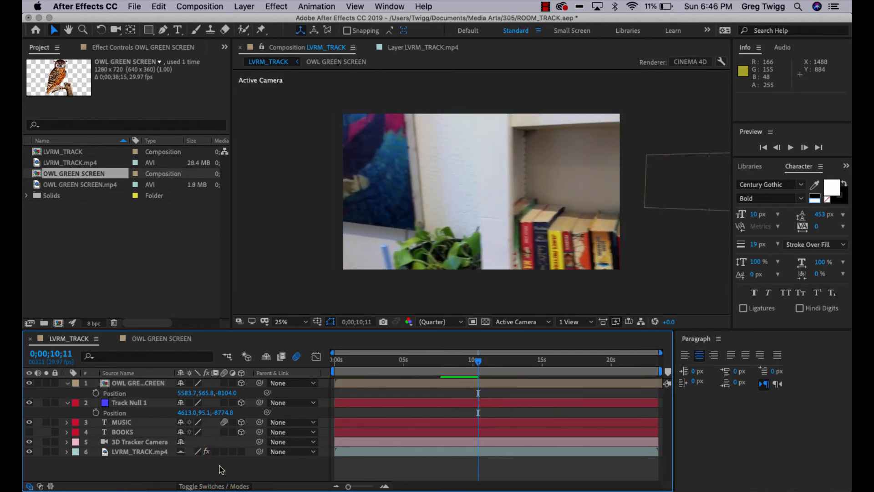
Step: Display the 3D Camera Tracker's track points on LVRM_TRACK.mp4 at 0;00;09;03 and examine them back to 0;00;05;01
click(478, 362)
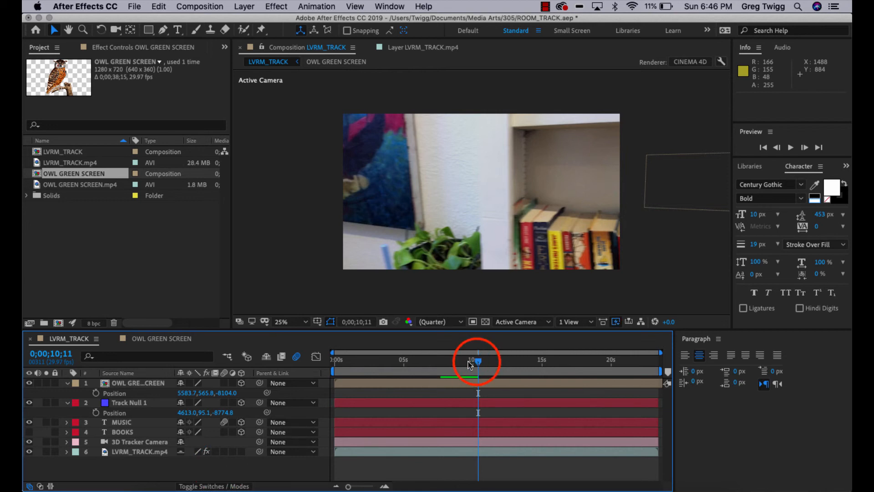
drag(469, 365, 460, 362)
click(141, 453)
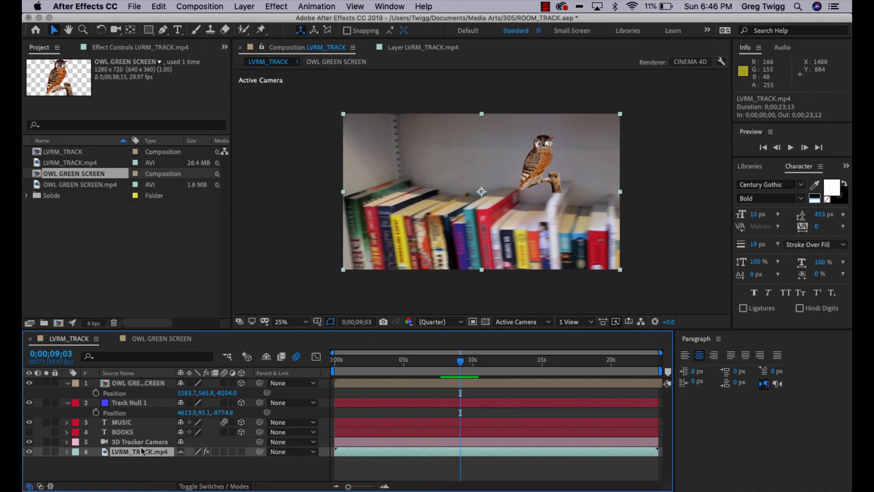
click(139, 47)
click(63, 73)
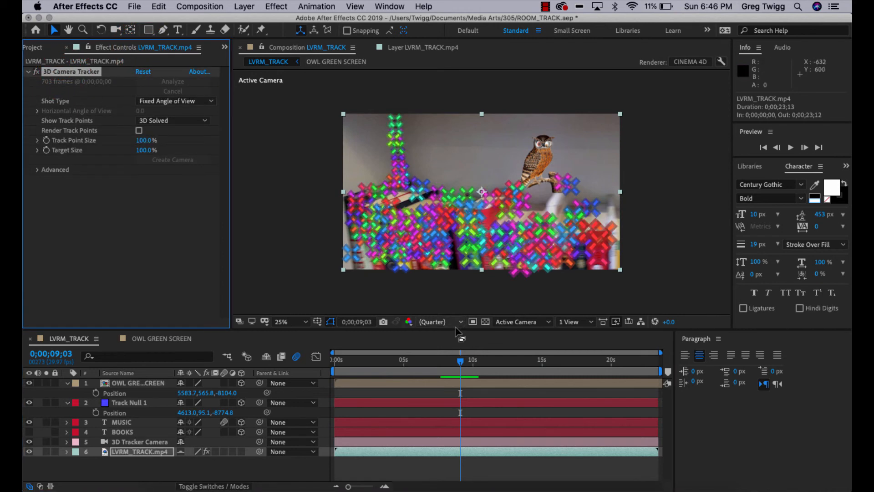
drag(460, 362, 403, 367)
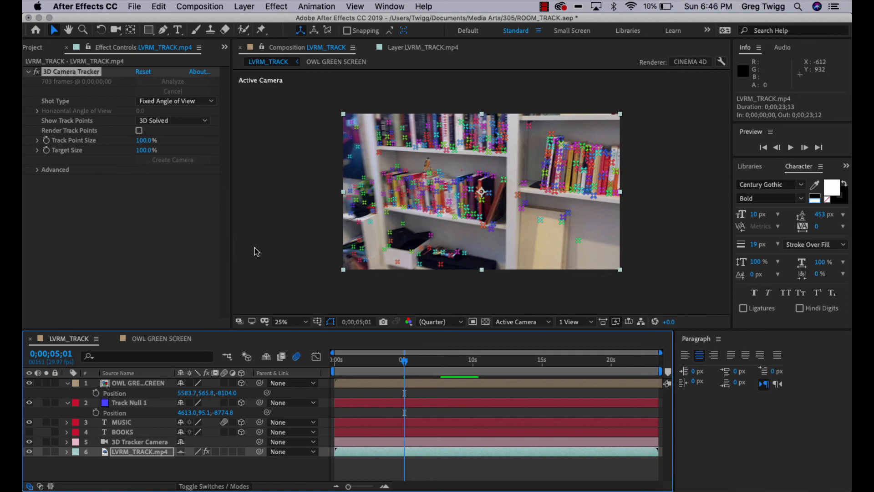
click(545, 6)
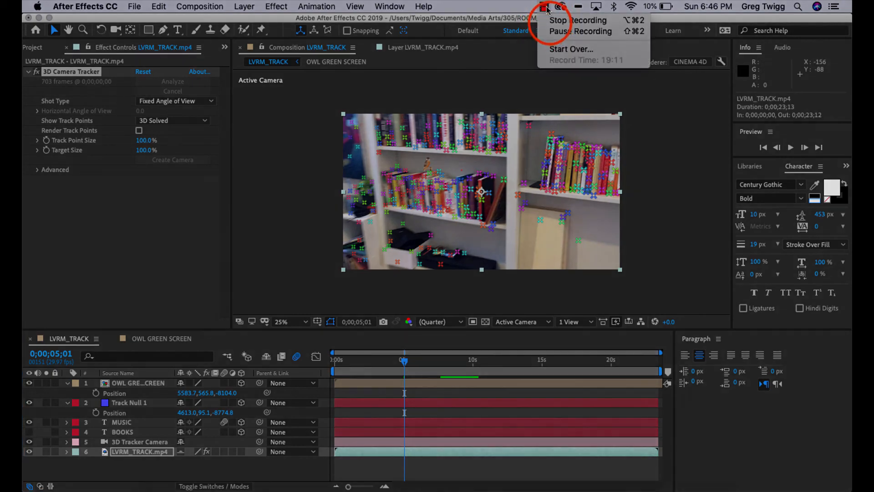